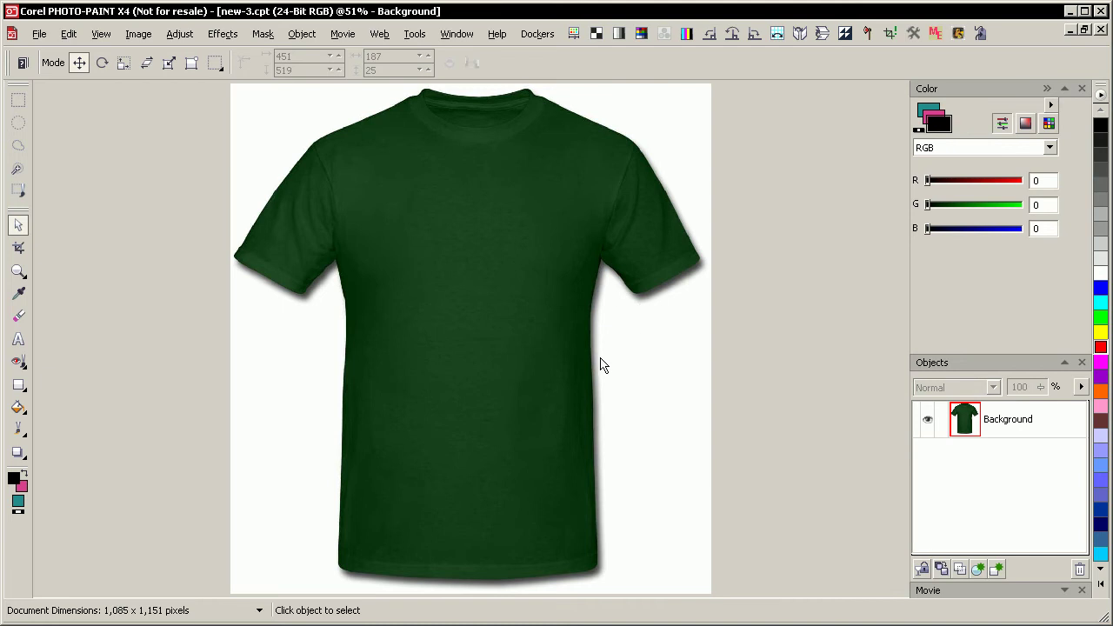
# Step: Magic-wand the white background around the shirt, zoomed in on the right armpit
pyautogui.press('z')
pyautogui.click(567, 278)
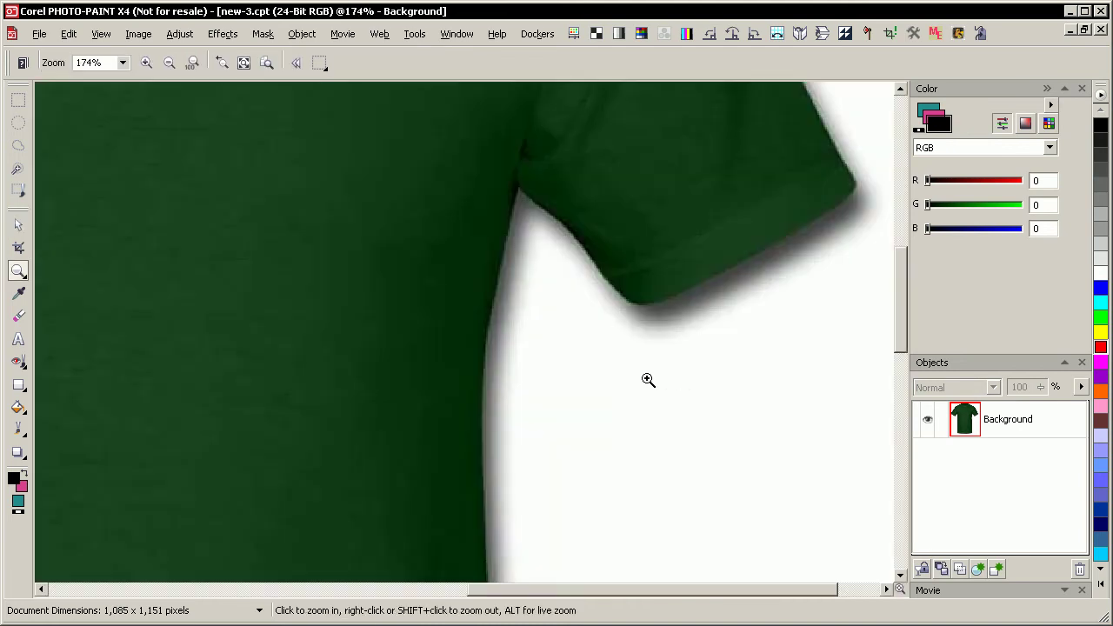
pyautogui.press('w')
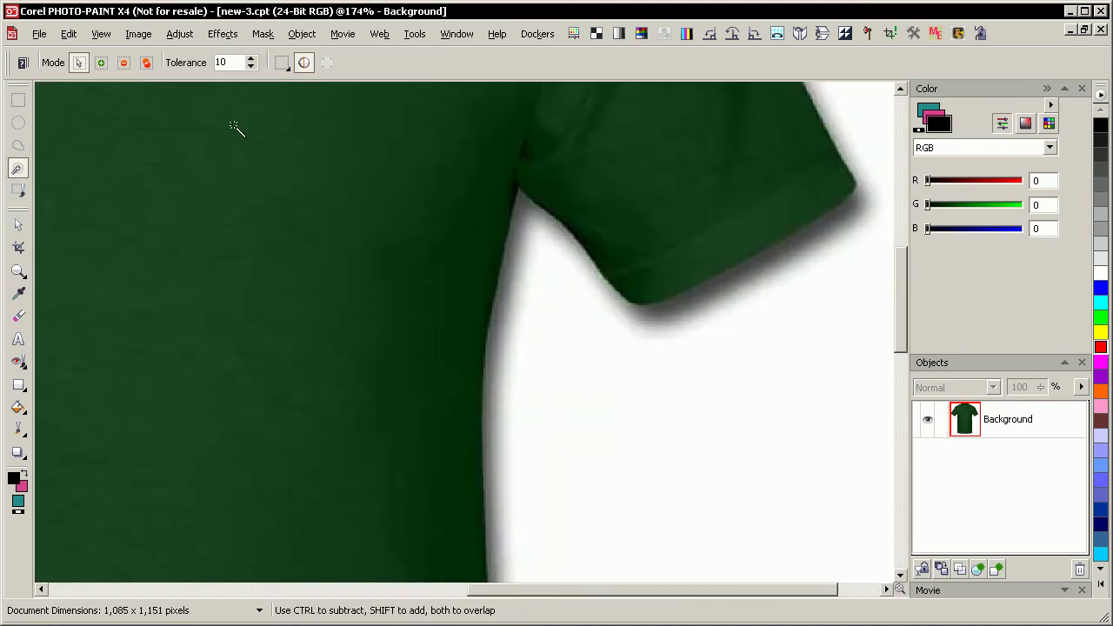
pyautogui.click(504, 326)
pyautogui.keyDown('shift'); pyautogui.click(524, 339); pyautogui.keyUp('shift')
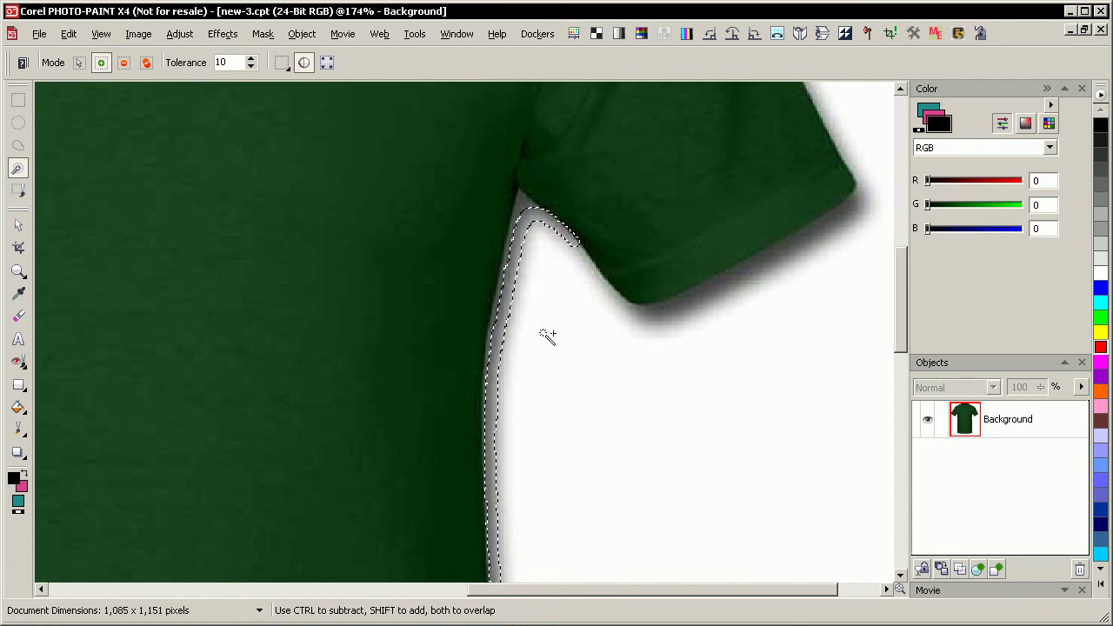
pyautogui.keyDown('ctrl'); pyautogui.click(541, 354); pyautogui.keyUp('ctrl')
pyautogui.click(539, 353)
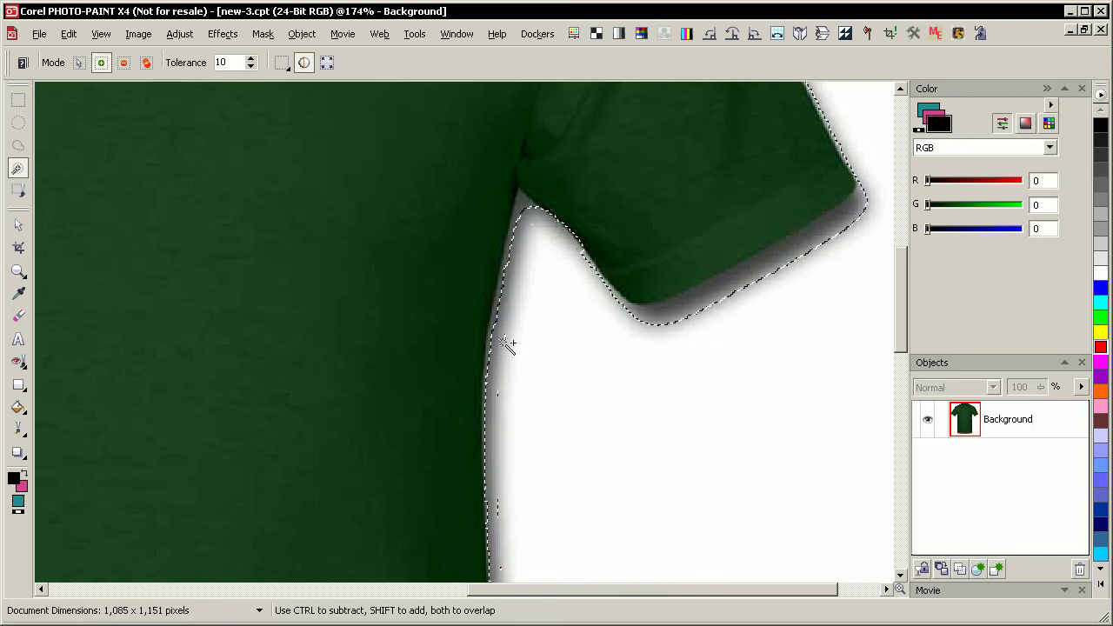
pyautogui.click(503, 335)
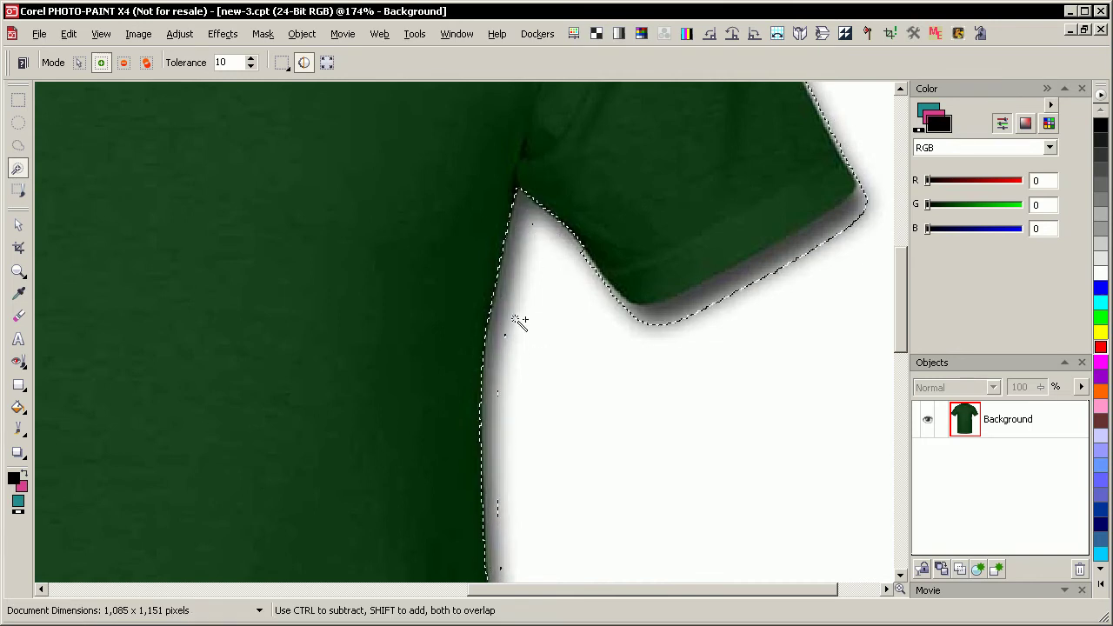
pyautogui.click(690, 368)
pyautogui.keyDown('ctrl'); pyautogui.click(748, 265); pyautogui.keyUp('ctrl')
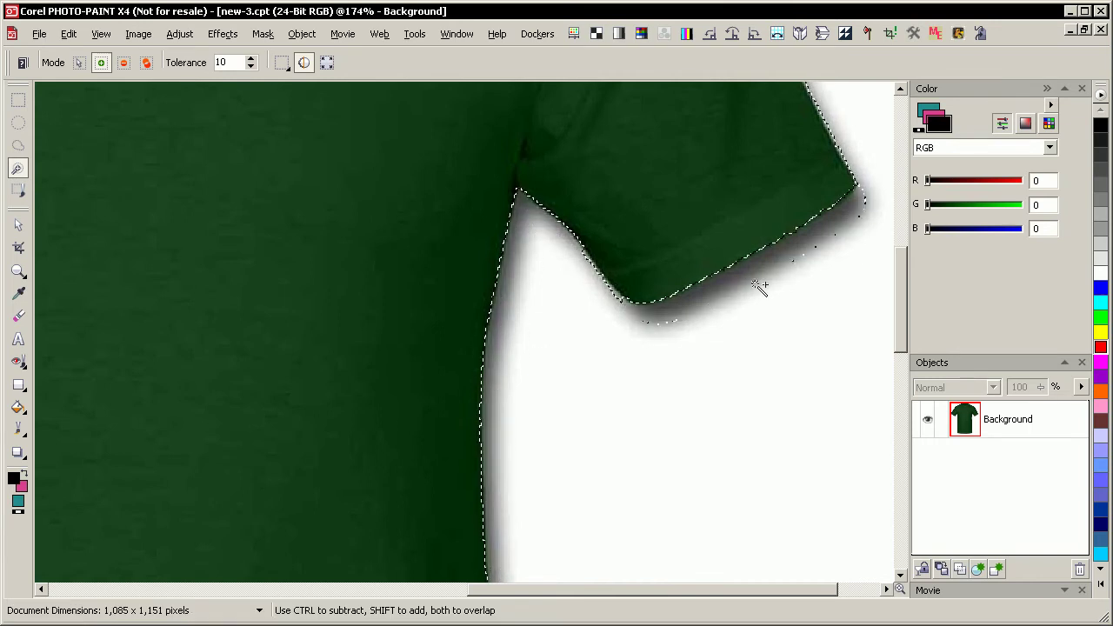
pyautogui.click(765, 297)
# Step: Refine the mask at the left armpit to exclude the grey shadow, then invert onto the shirt
pyautogui.press('F4')
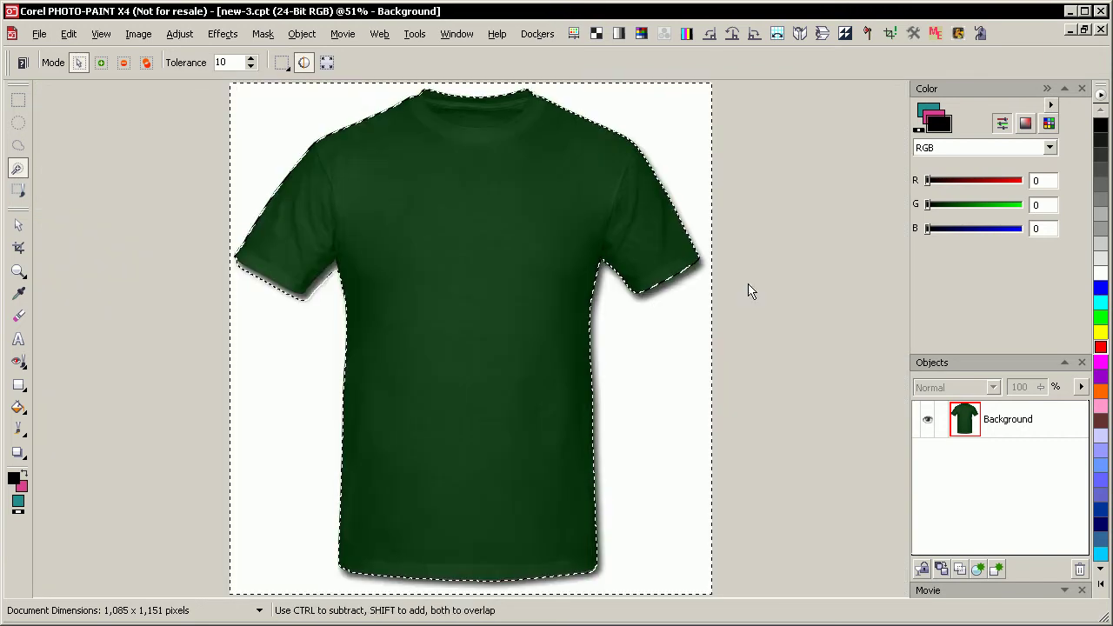
pyautogui.press('z')
pyautogui.click(343, 319)
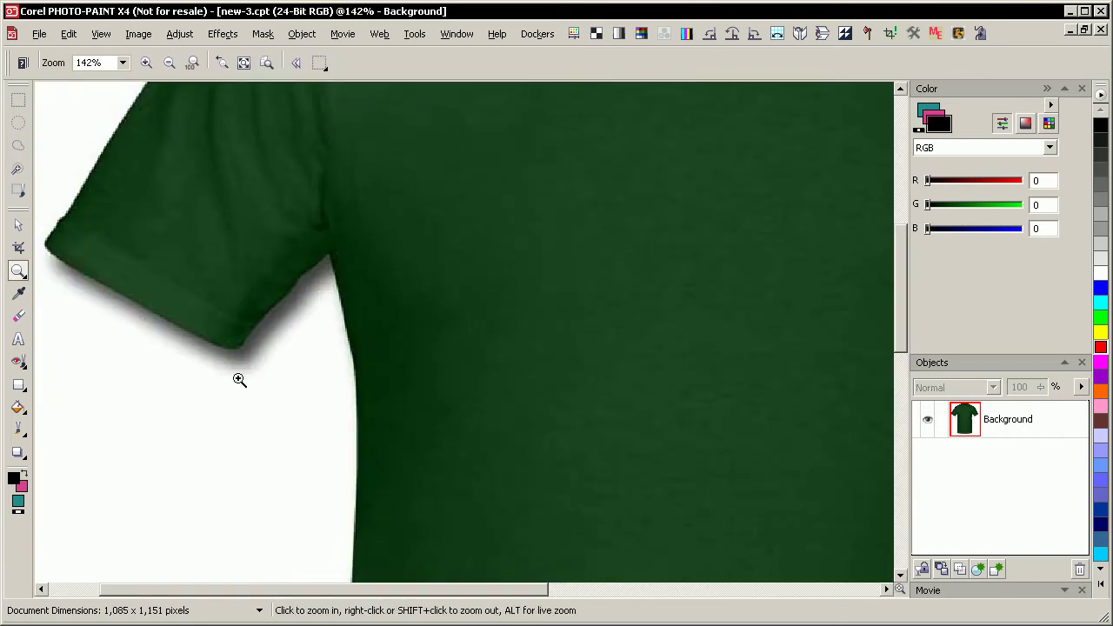
pyautogui.press('w')
pyautogui.keyDown('ctrl'); pyautogui.click(321, 301); pyautogui.keyUp('ctrl')
pyautogui.click(318, 302)
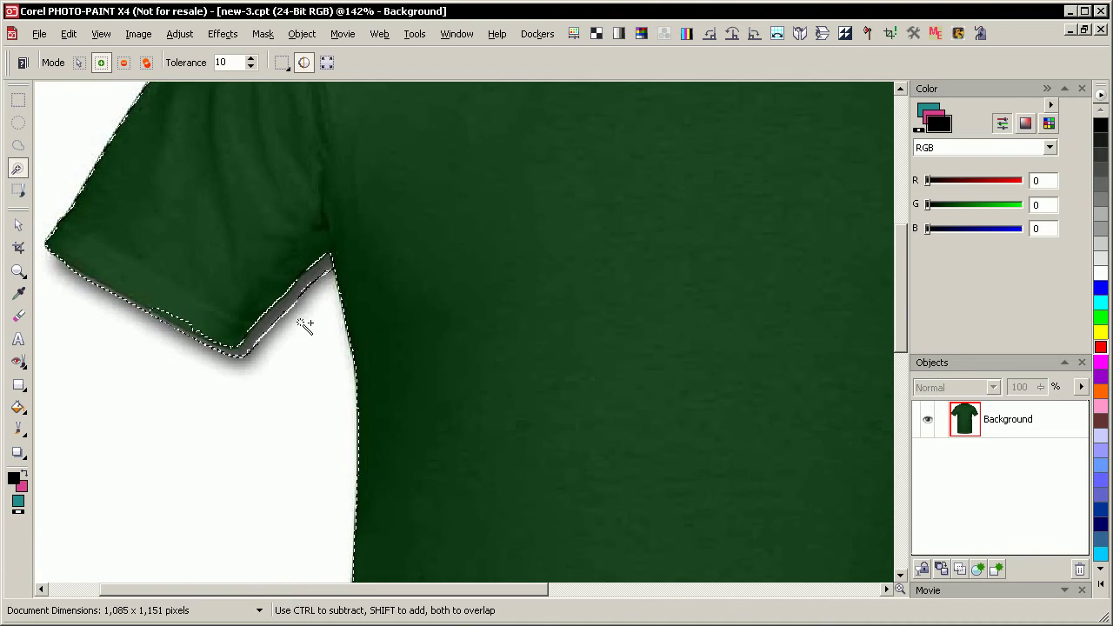
pyautogui.click(305, 324)
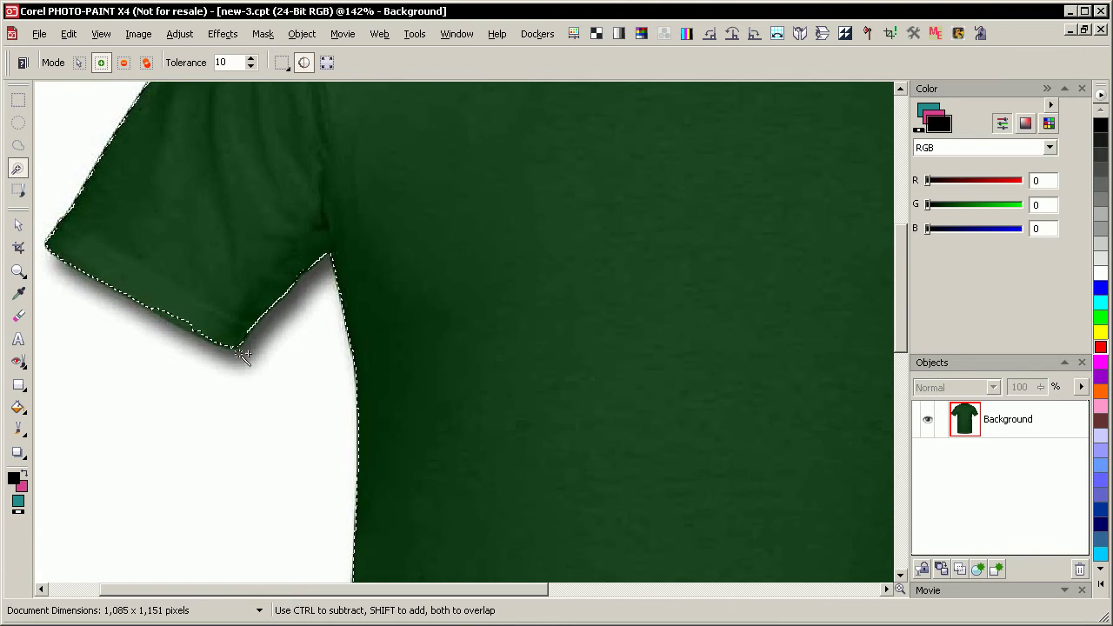
pyautogui.press('F4')
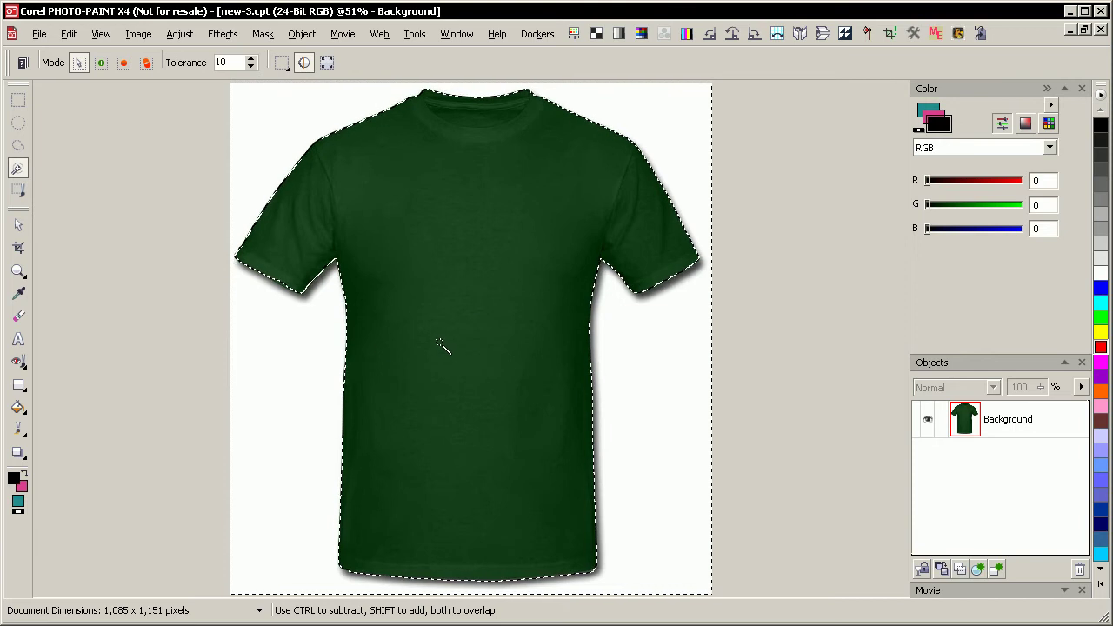
pyautogui.click(380, 351)
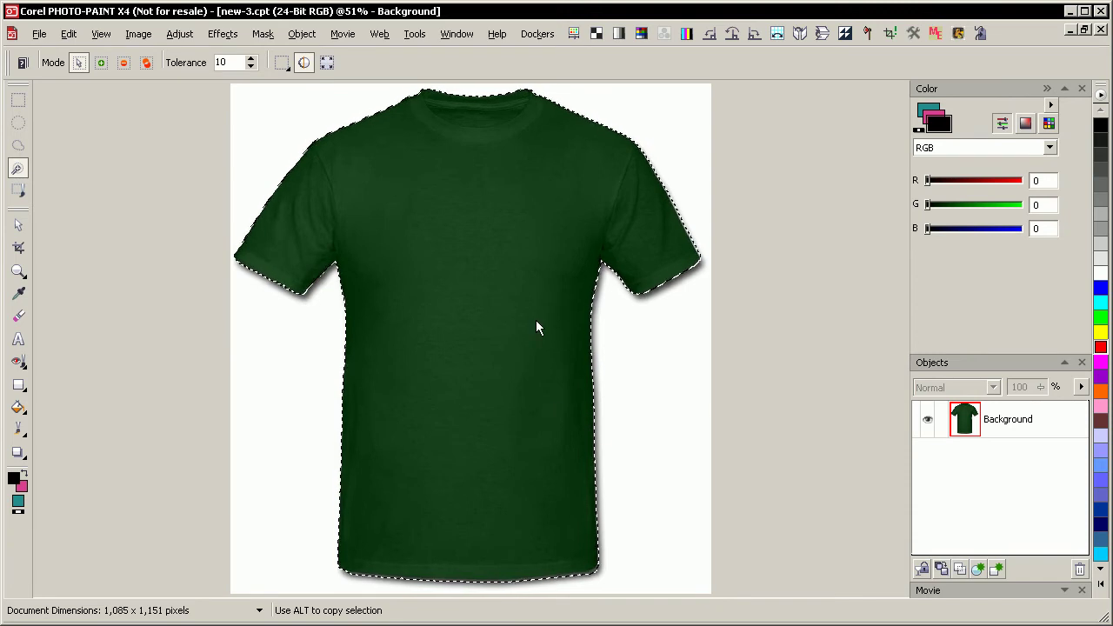
# Step: Create Object 2 from the shirt mask with Ctrl+Up, check it, and hide it
pyautogui.hotkey('ctrl', 'Up')
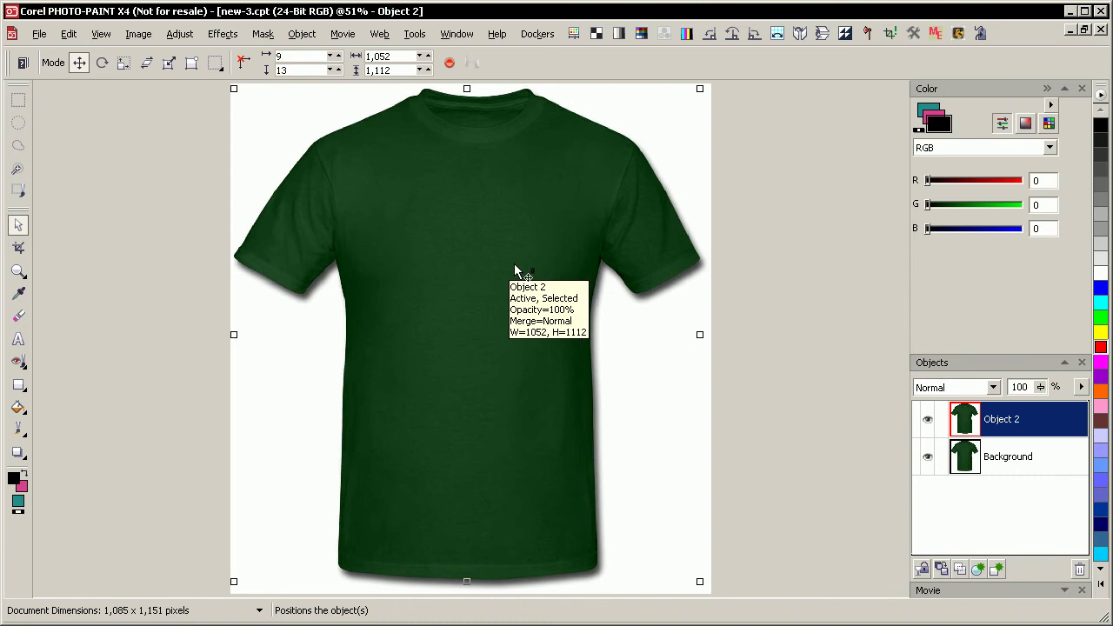
pyautogui.moveTo(512, 269); pyautogui.dragTo(568, 403)
pyautogui.hotkey('ctrl', 'z')
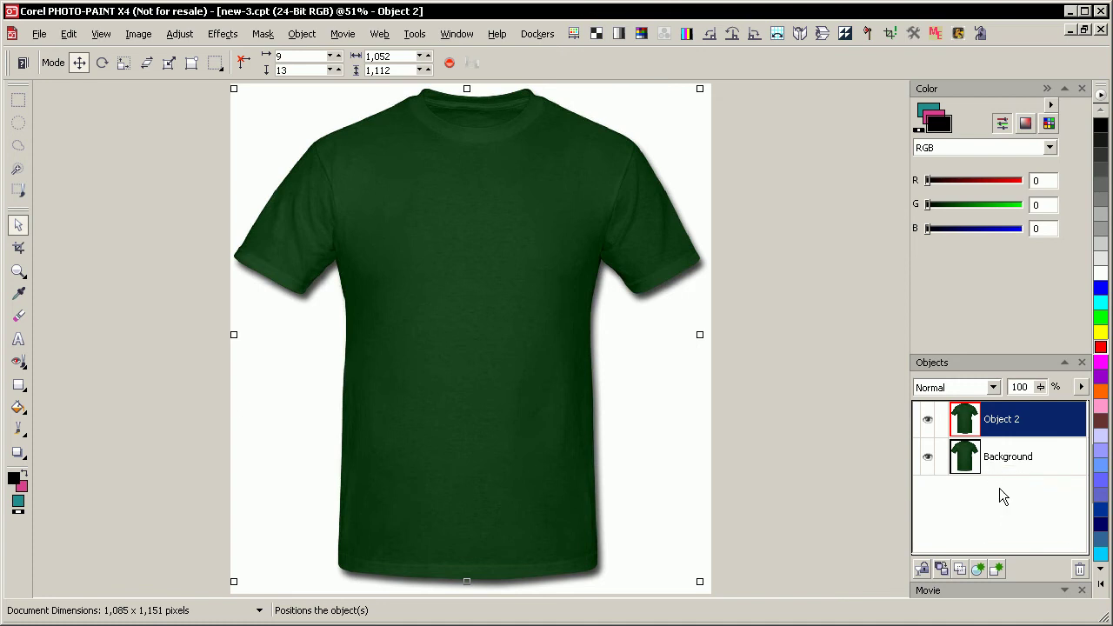
pyautogui.click(927, 422)
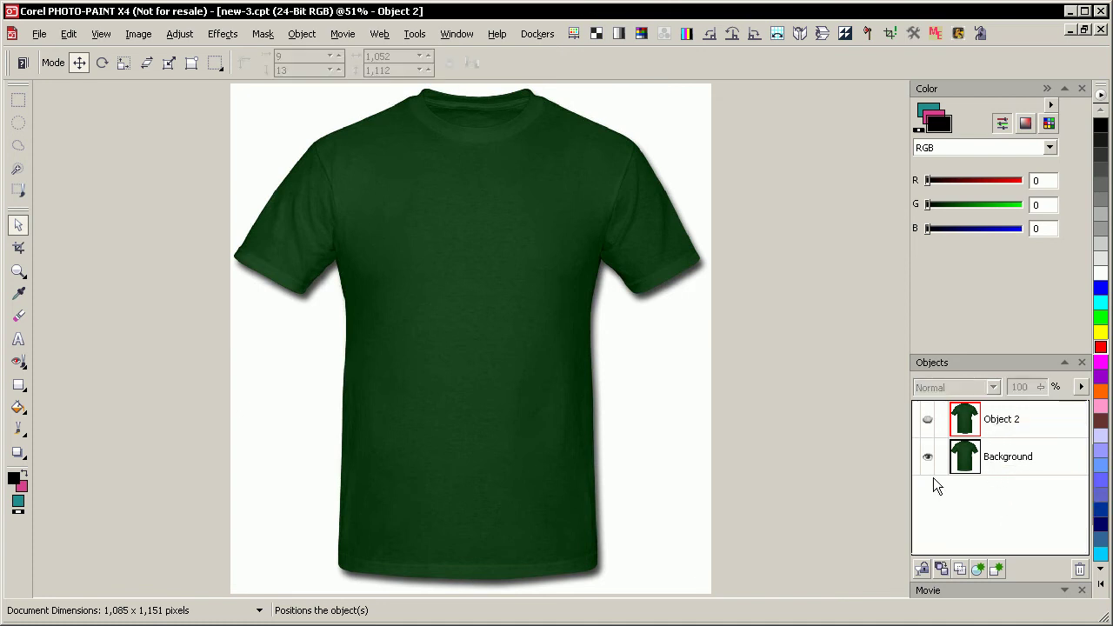
# Step: Select the Background object in the Objects docker for desaturating
pyautogui.click(983, 464)
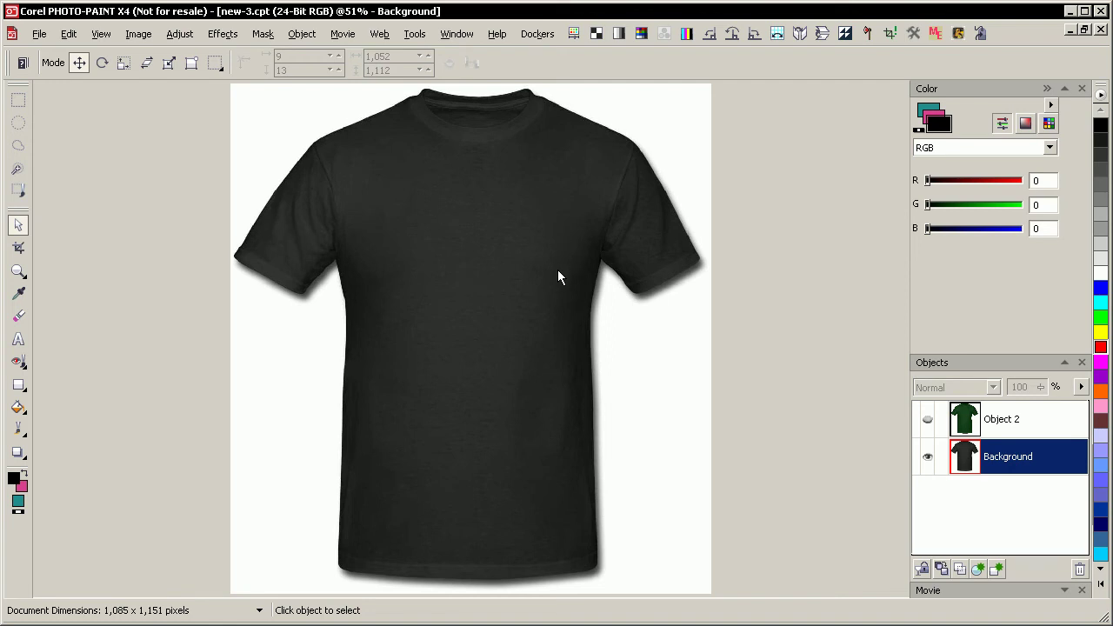
# Step: Lighten the Background shirt by bending the tone curve upward
pyautogui.hotkey('ctrl', 't')
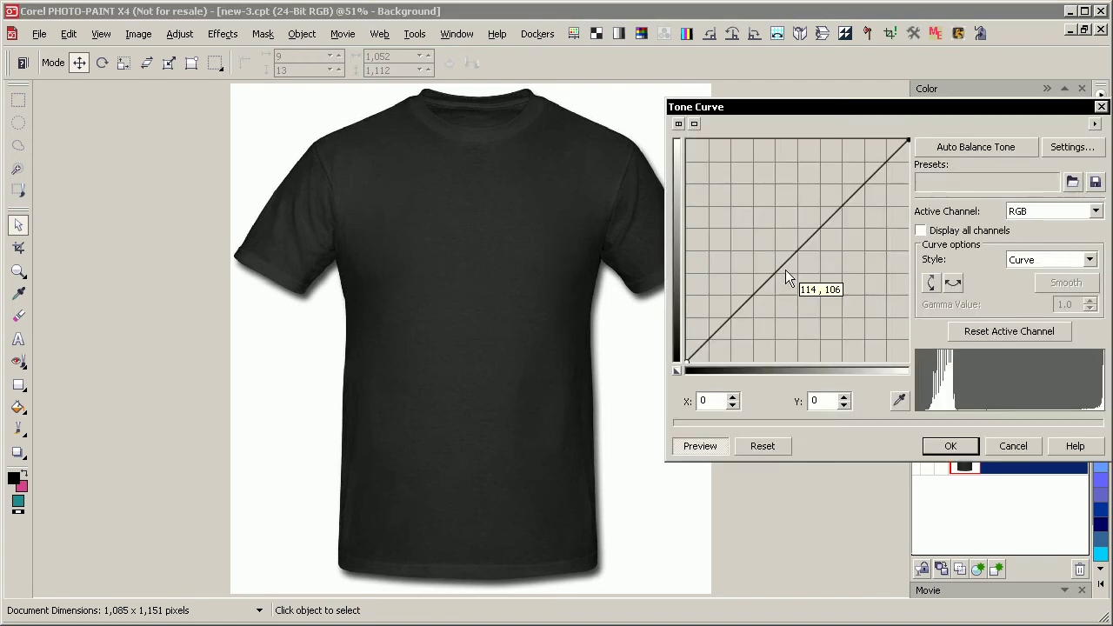
pyautogui.moveTo(791, 260); pyautogui.dragTo(751, 206)
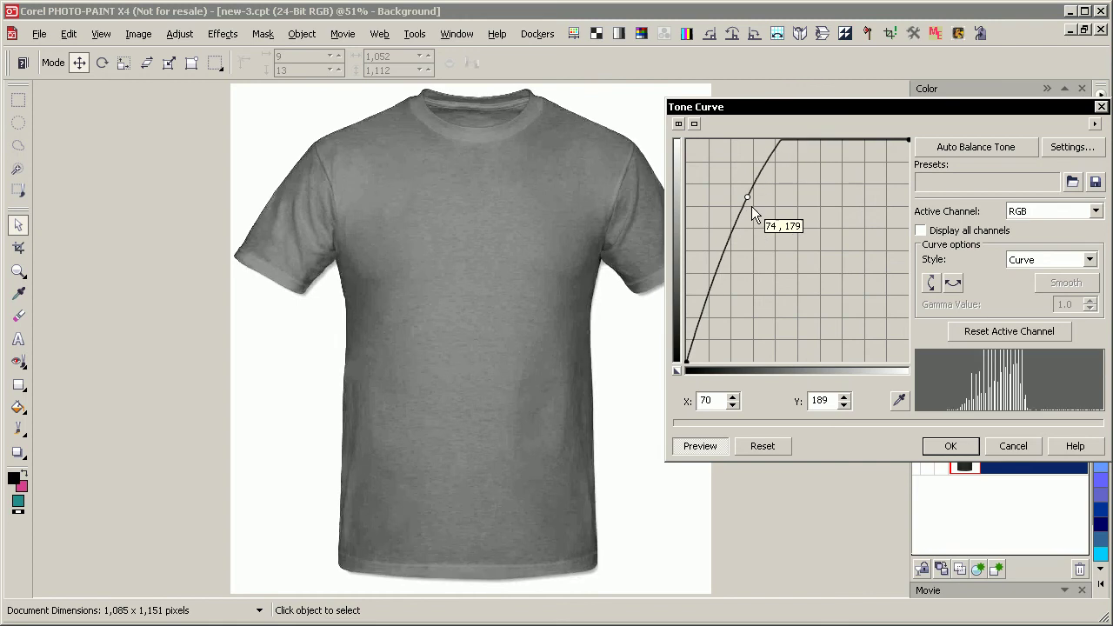
pyautogui.click(950, 445)
# Step: Apply brightness 34, contrast 8 and intensity 0 to the Background
pyautogui.hotkey('ctrl', 'b')
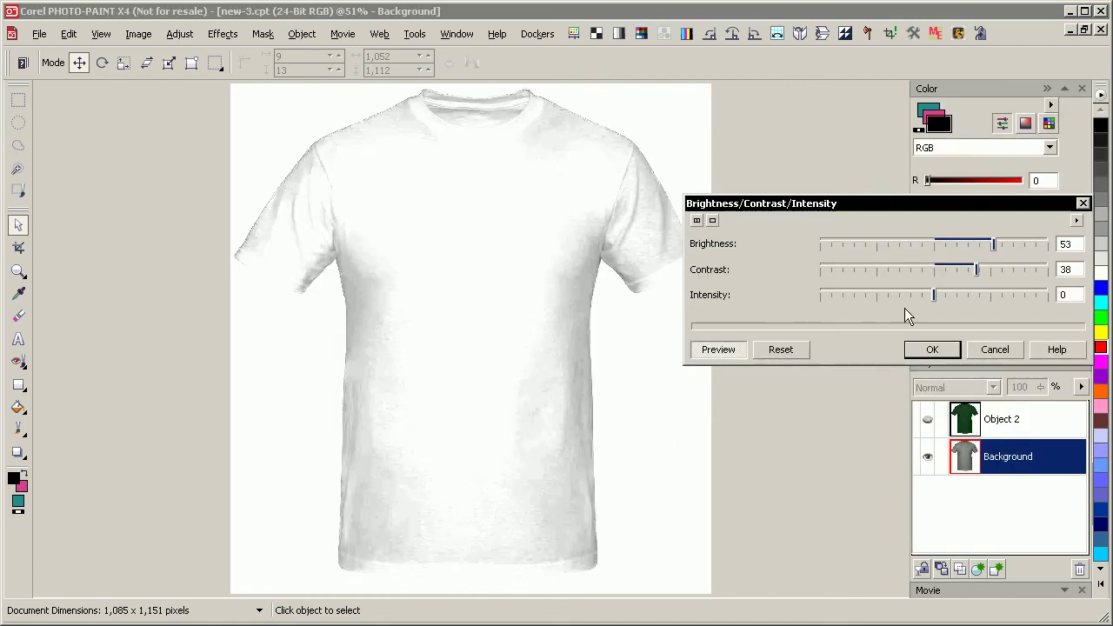
pyautogui.click(780, 348)
pyautogui.click(967, 266)
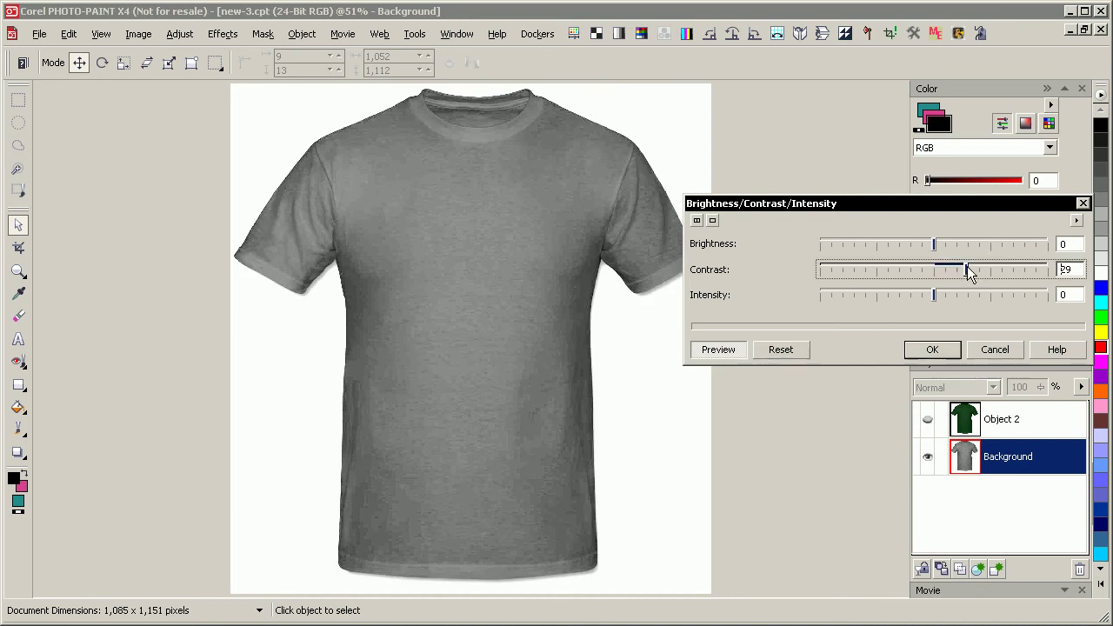
pyautogui.click(970, 246)
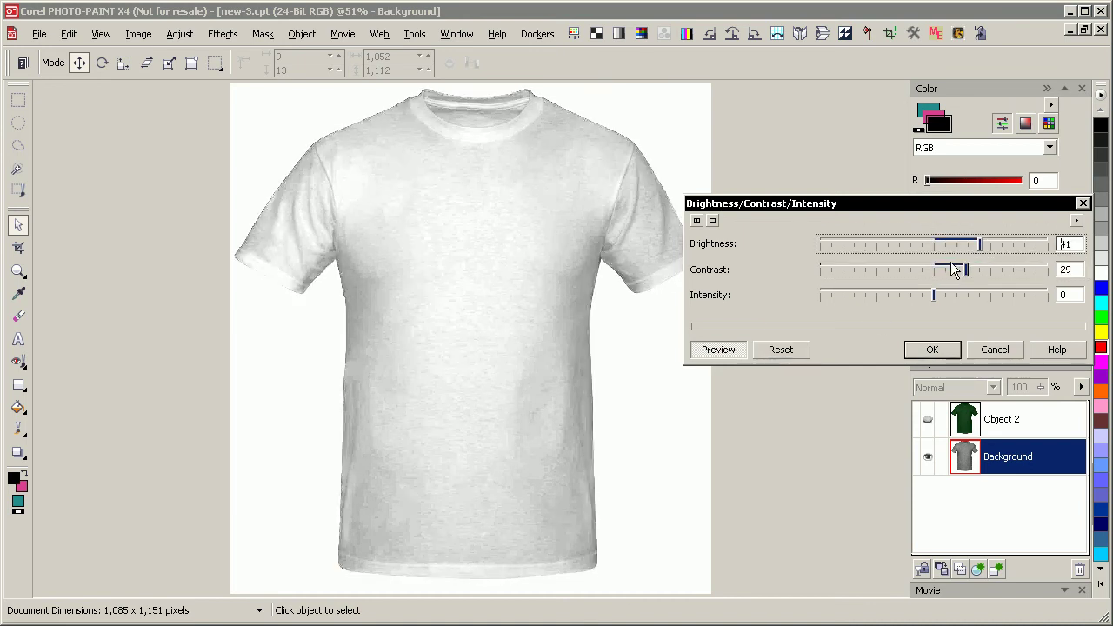
pyautogui.click(972, 244)
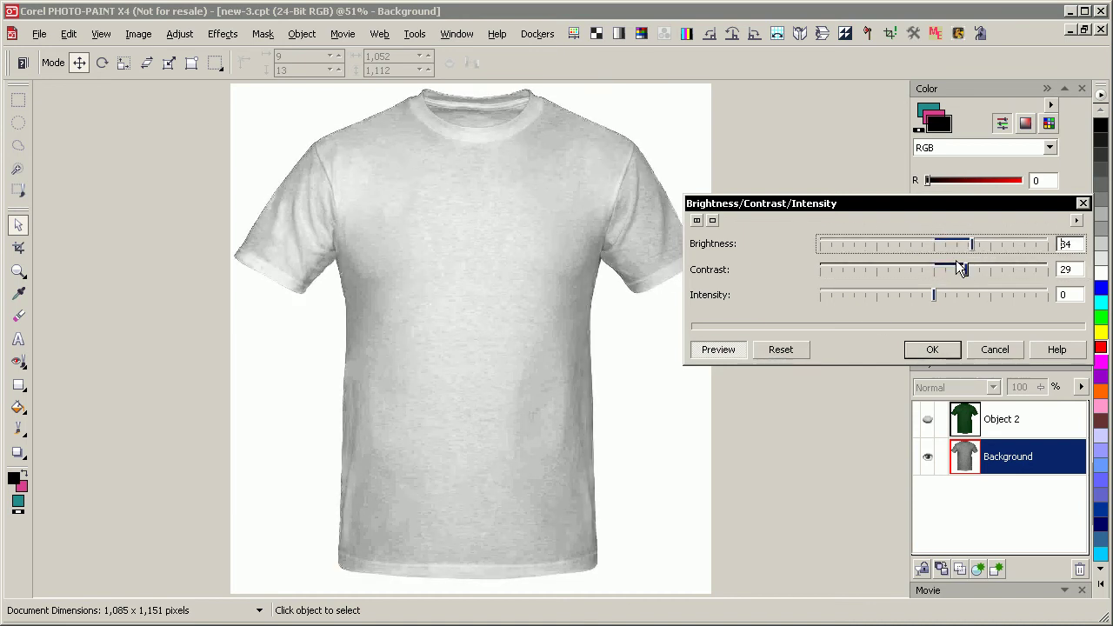
pyautogui.moveTo(960, 271); pyautogui.dragTo(941, 269)
pyautogui.click(957, 245)
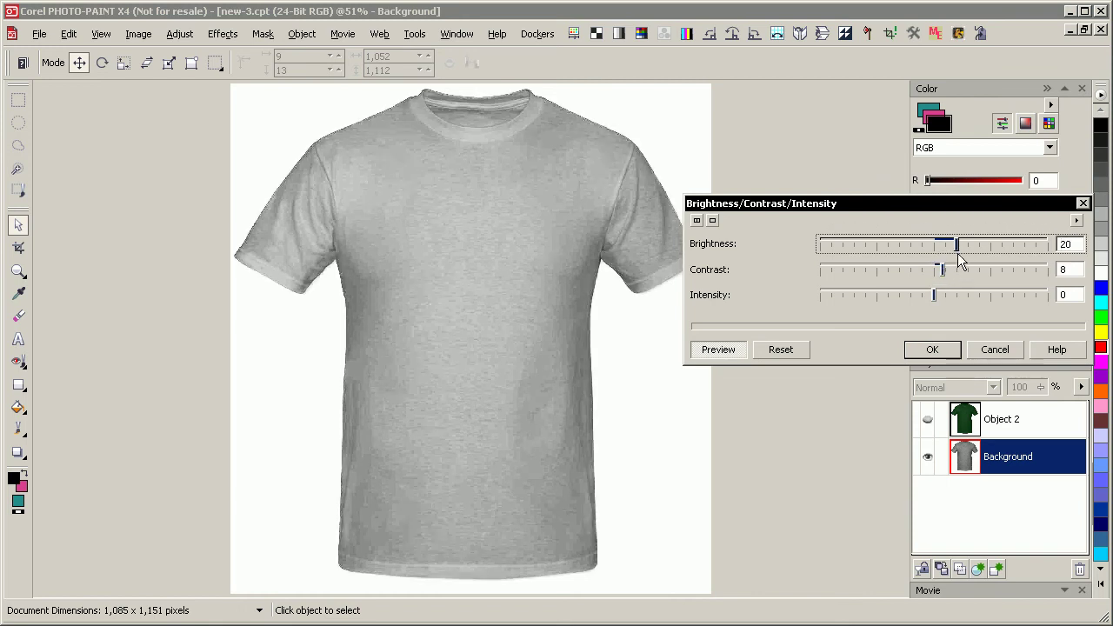
pyautogui.click(966, 245)
pyautogui.click(973, 246)
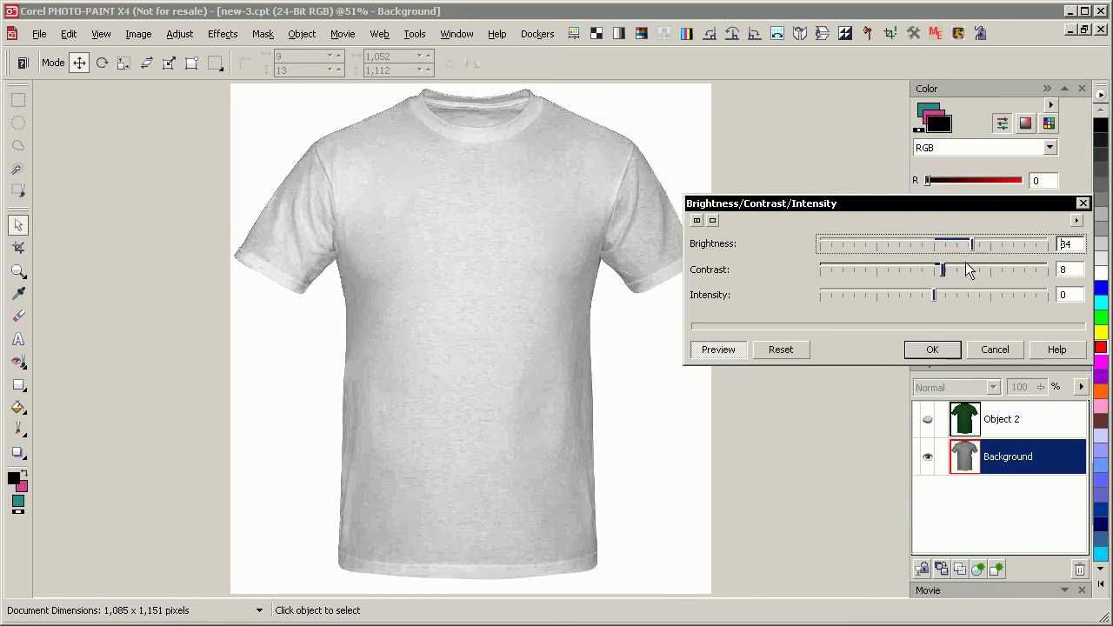
pyautogui.click(932, 349)
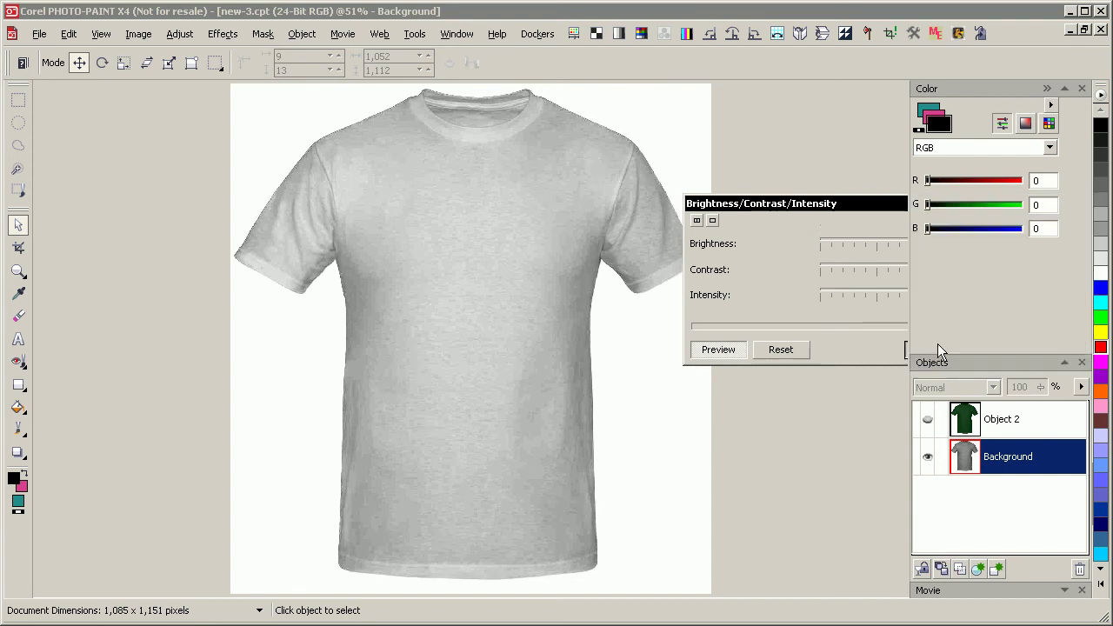
# Step: Select and show Object 2 again, then try a salmon pink colour
pyautogui.click(996, 424)
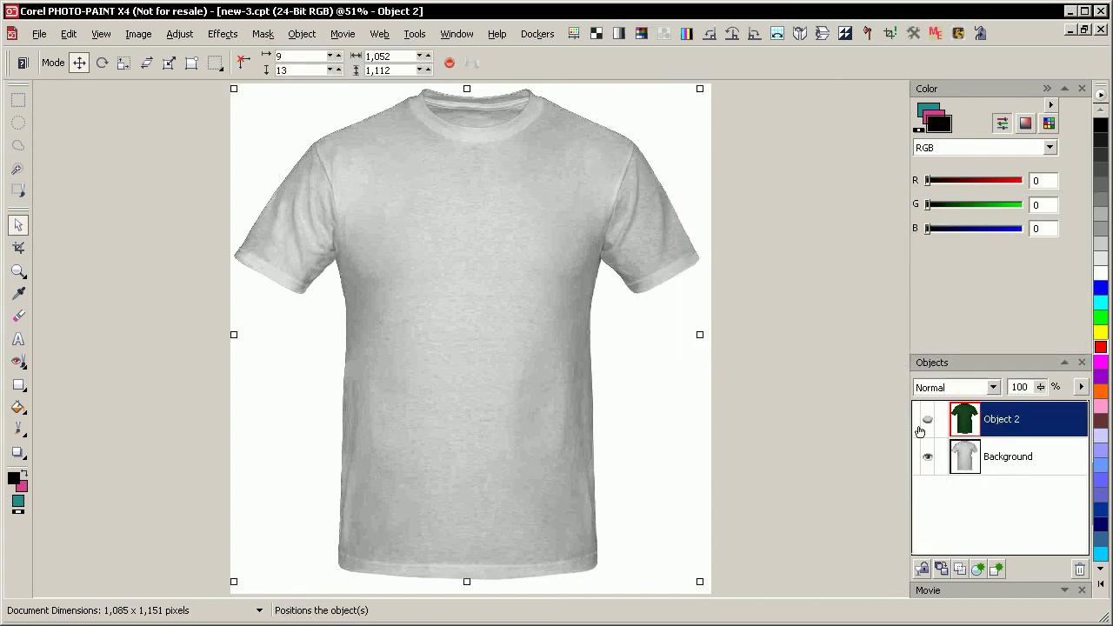
pyautogui.click(926, 422)
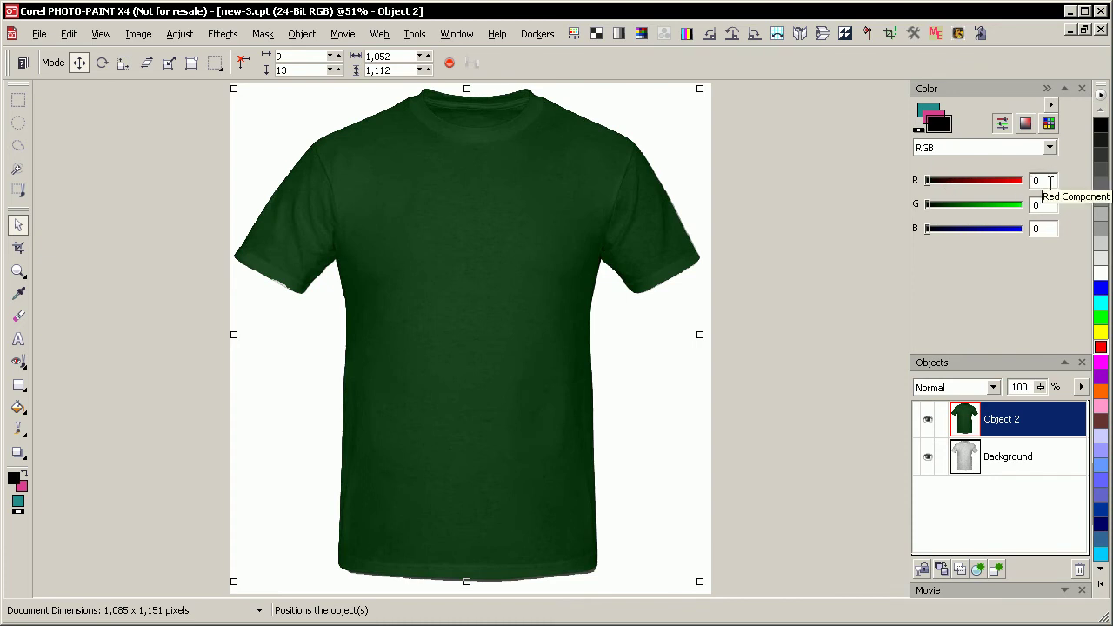
pyautogui.moveTo(985, 184); pyautogui.dragTo(1002, 181)
pyautogui.click(981, 202)
pyautogui.click(976, 229)
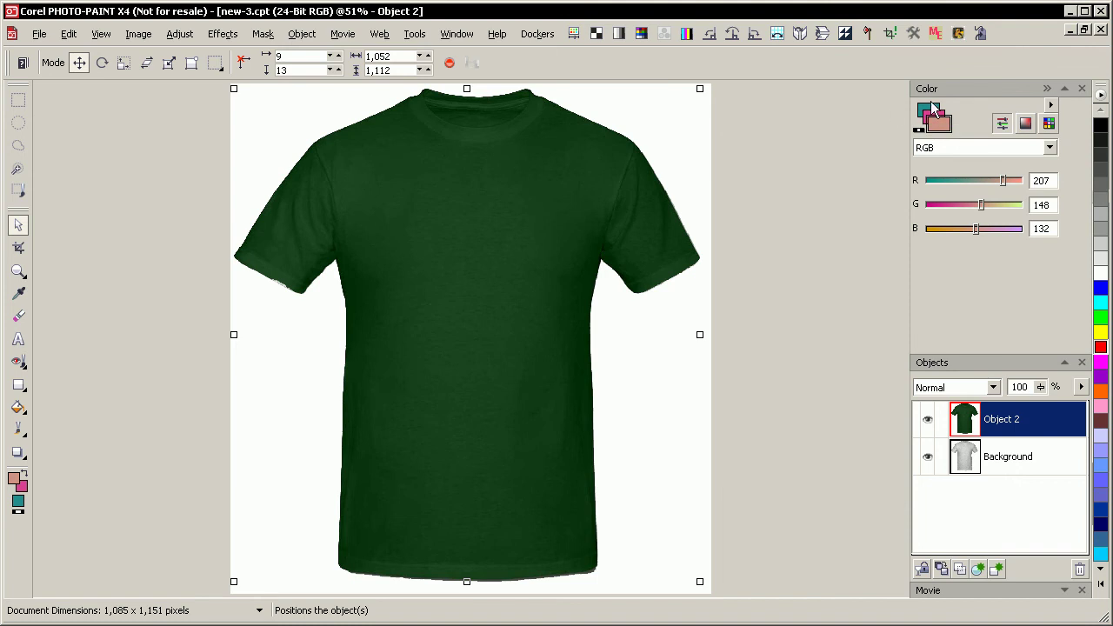
# Step: Set the paint colour to pure red: R 255, G 0, B 0
pyautogui.click(927, 111)
pyautogui.click(1000, 184)
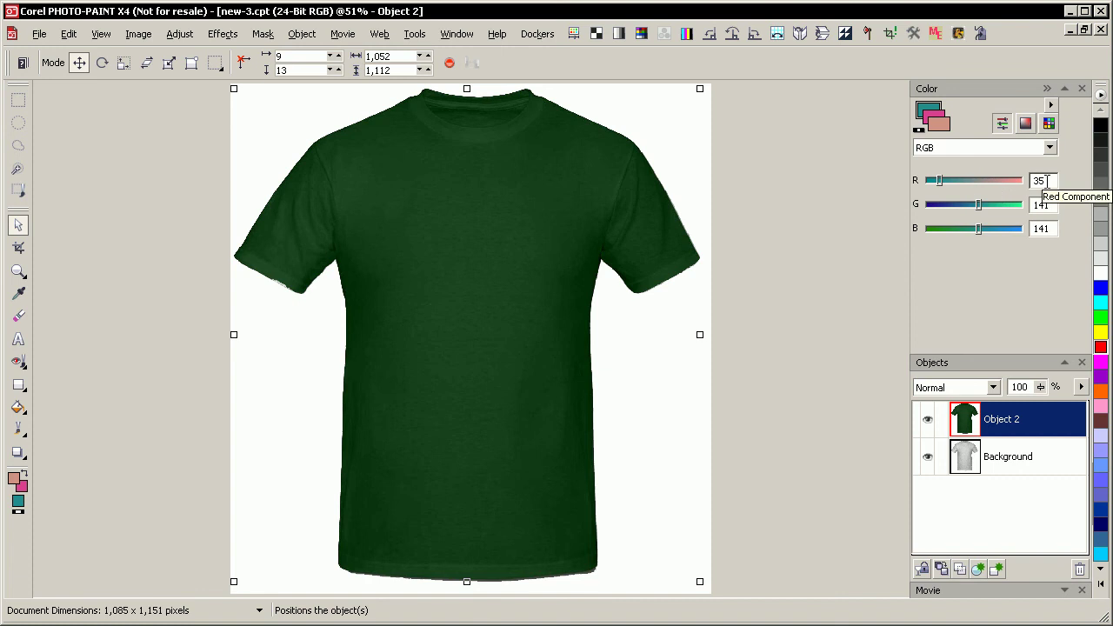
pyautogui.click(954, 204)
pyautogui.click(958, 228)
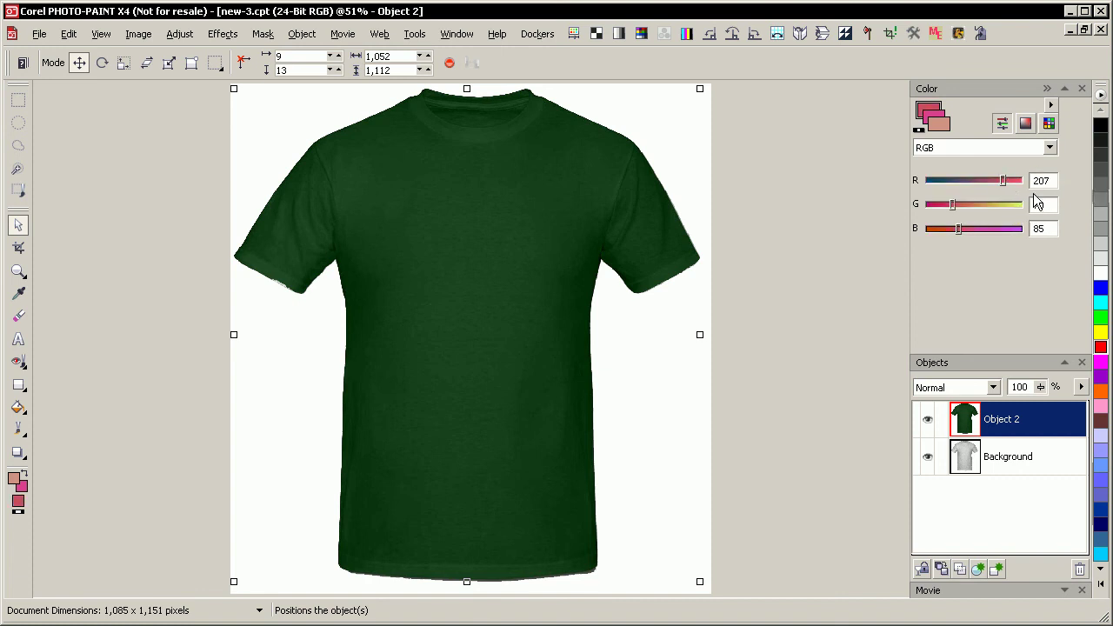
pyautogui.moveTo(1012, 181); pyautogui.dragTo(1026, 180)
pyautogui.moveTo(954, 202); pyautogui.dragTo(924, 213)
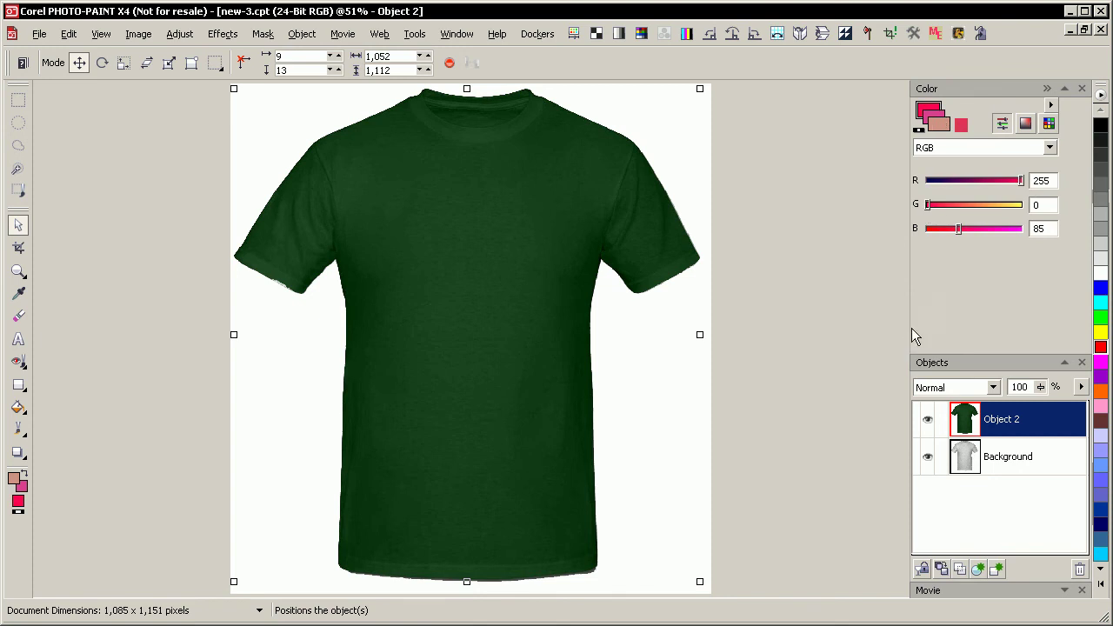
pyautogui.moveTo(962, 228); pyautogui.dragTo(901, 292)
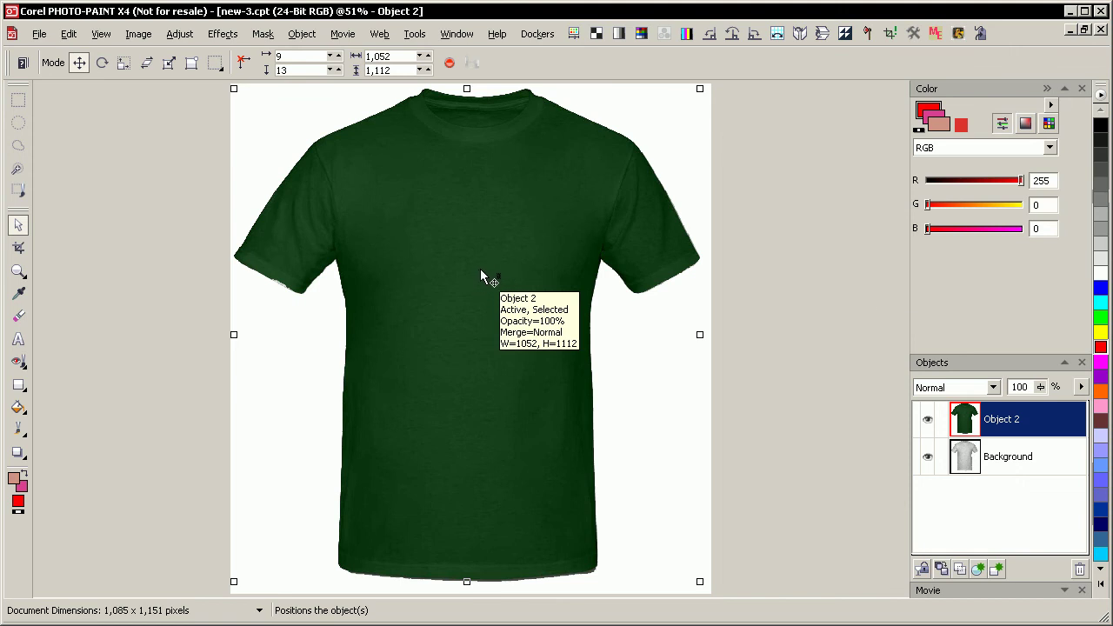
# Step: Fill Object 2's shirt with red and zoom in to check its edges
pyautogui.press('f')
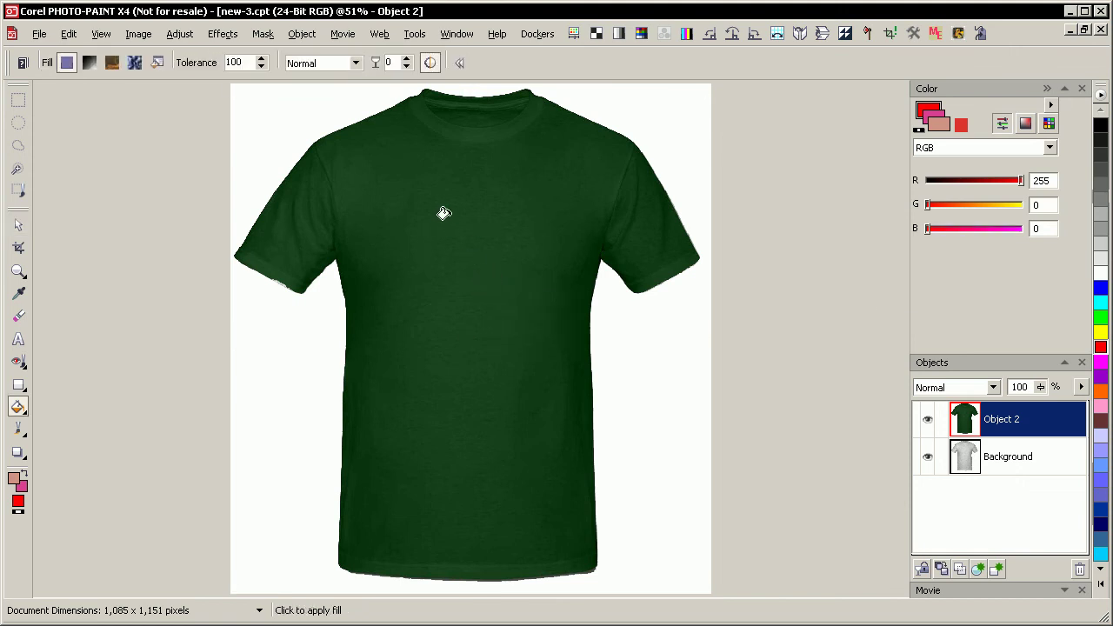
pyautogui.click(491, 193)
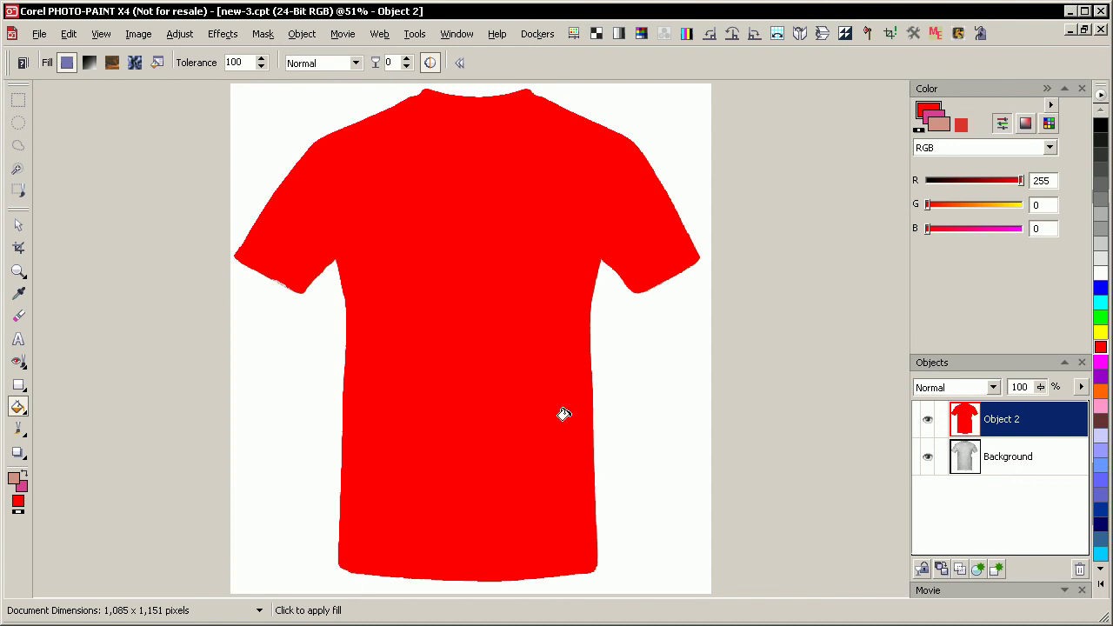
pyautogui.hotkey('ctrl', '1')
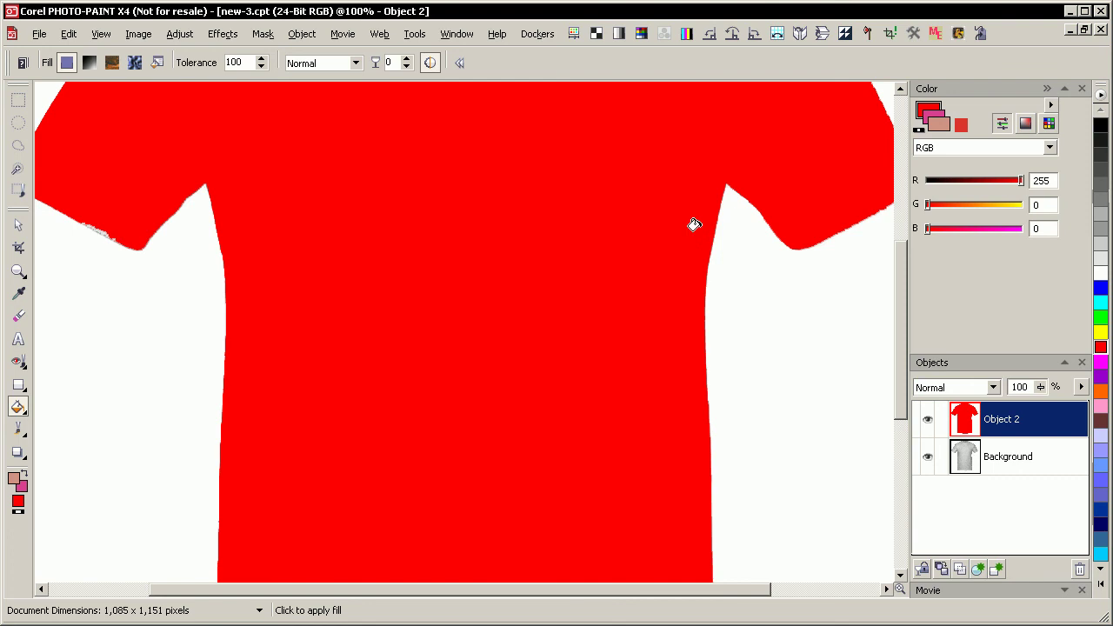
pyautogui.press('z')
pyautogui.click(110, 221)
# Step: Sample the shirt's red and set the paint brush size to 8
pyautogui.press('e')
pyautogui.click(360, 228)
pyautogui.press('p')
pyautogui.moveTo(287, 265)
pyautogui.keyDown('shift'); pyautogui.mouseDown()
pyautogui.moveTo(293, 258)
pyautogui.moveTo(286, 277)
pyautogui.moveTo(304, 294)
pyautogui.moveTo(392, 337)
pyautogui.mouseUp(); pyautogui.keyUp('shift')
# Step: Set Object 2's merge mode to Multiply, compare opacity, then select the Background
pyautogui.press('F4')
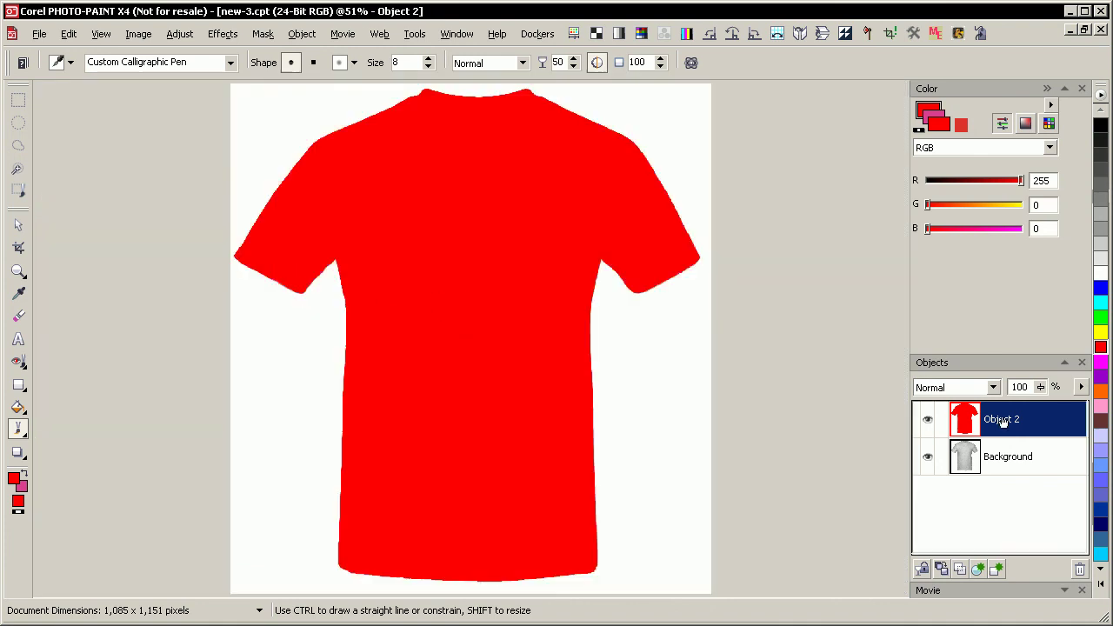
pyautogui.click(961, 386)
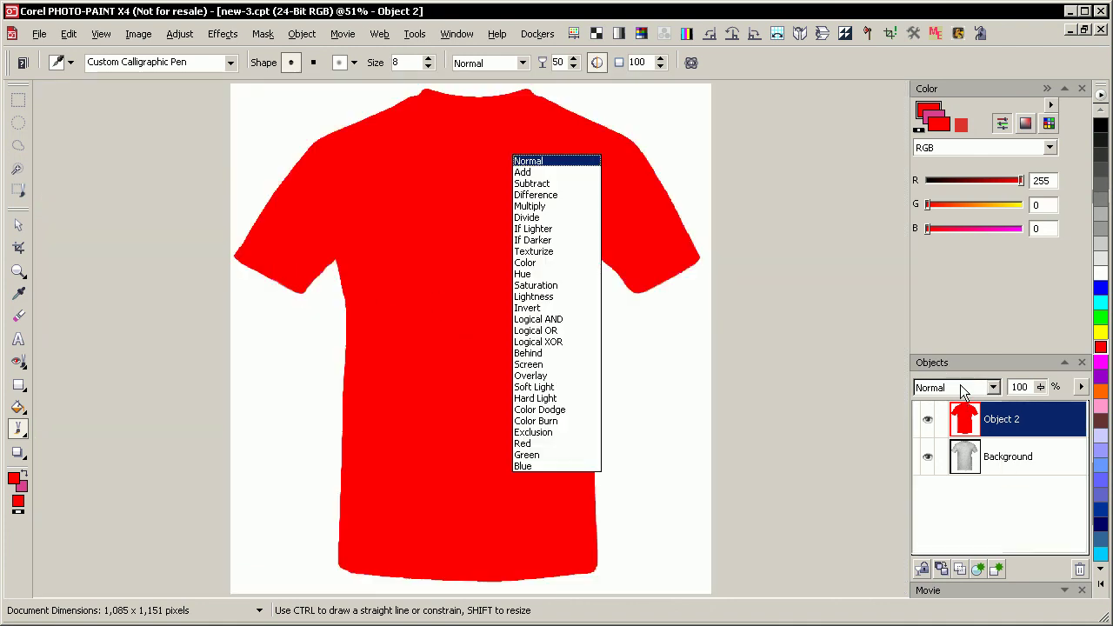
pyautogui.click(557, 205)
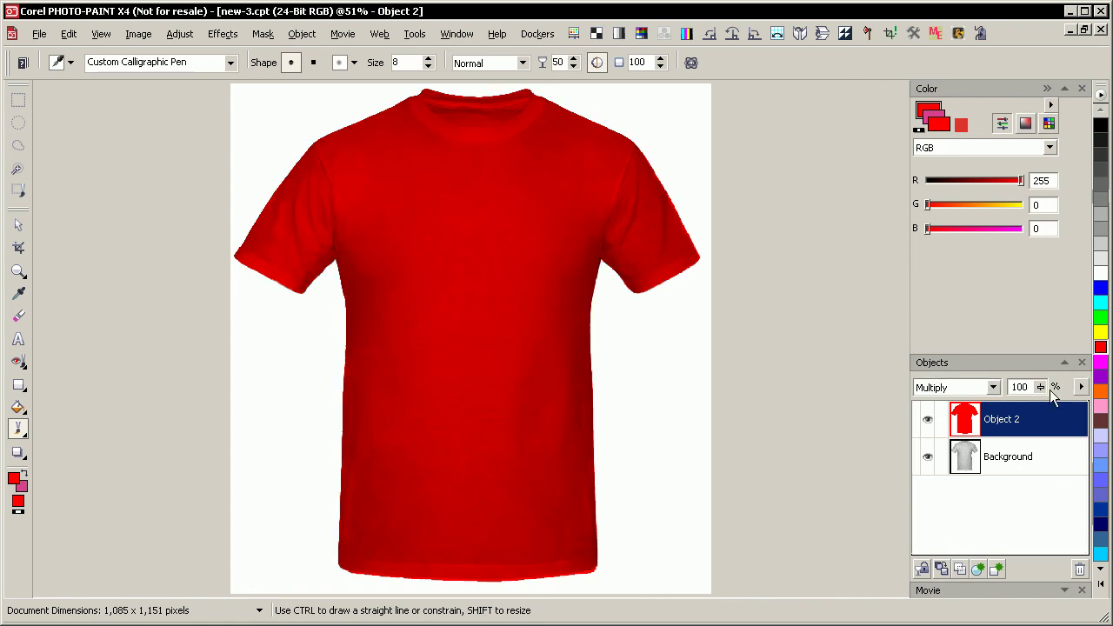
pyautogui.click(1040, 387)
pyautogui.moveTo(1047, 405)
pyautogui.mouseDown()
pyautogui.moveTo(963, 405)
pyautogui.moveTo(1052, 405)
pyautogui.mouseUp()
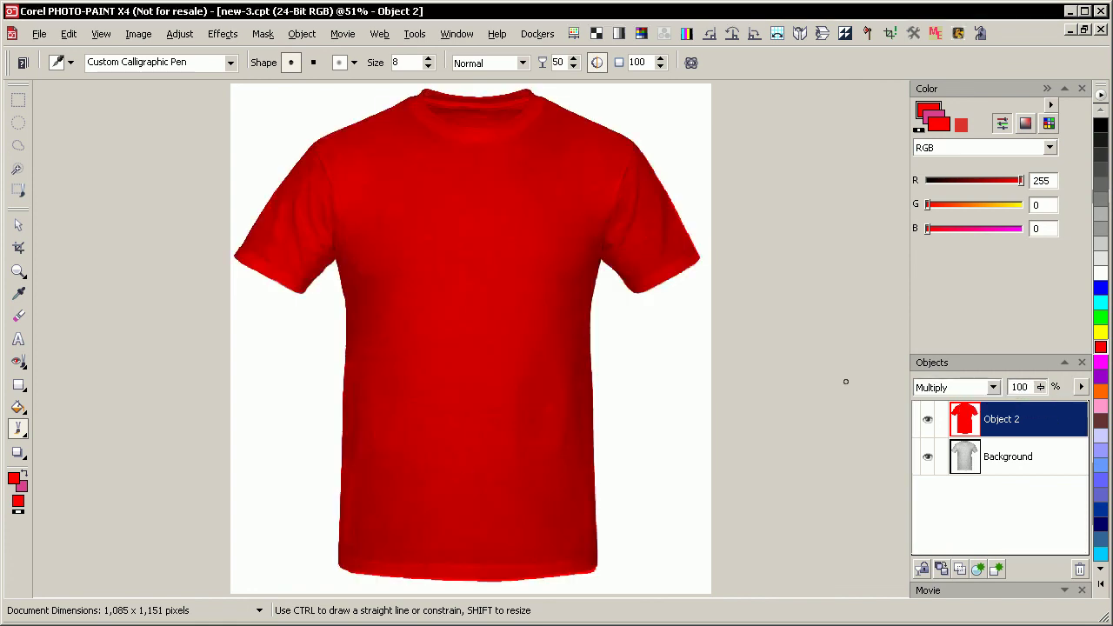
pyautogui.click(961, 463)
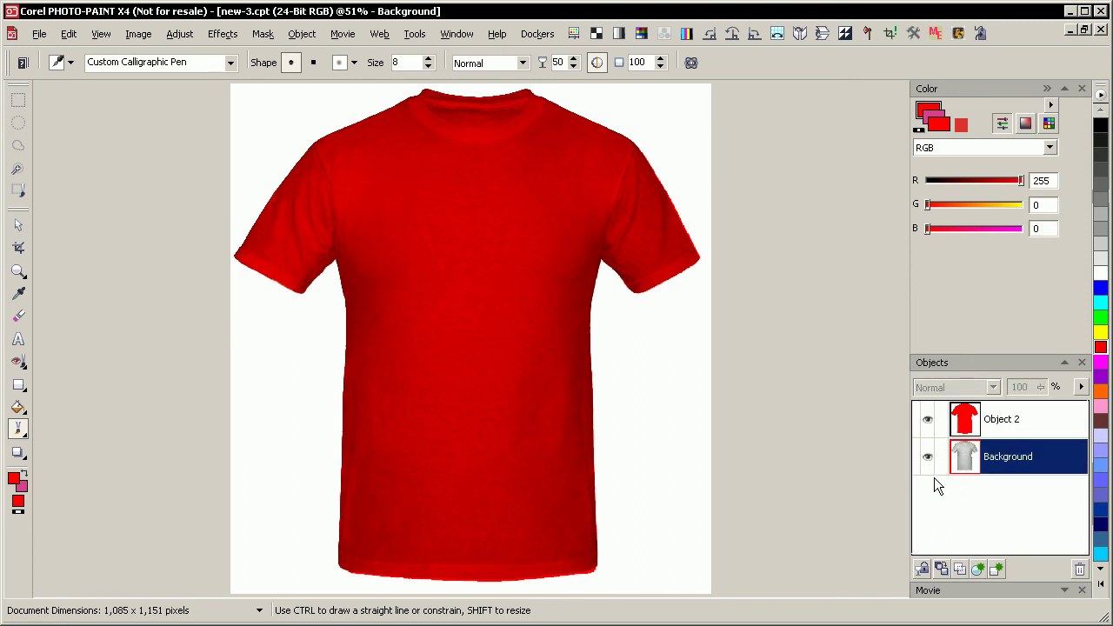
# Step: Apply brightness 14, contrast 26 and intensity 2 to the Background
pyautogui.hotkey('ctrl', 'b')
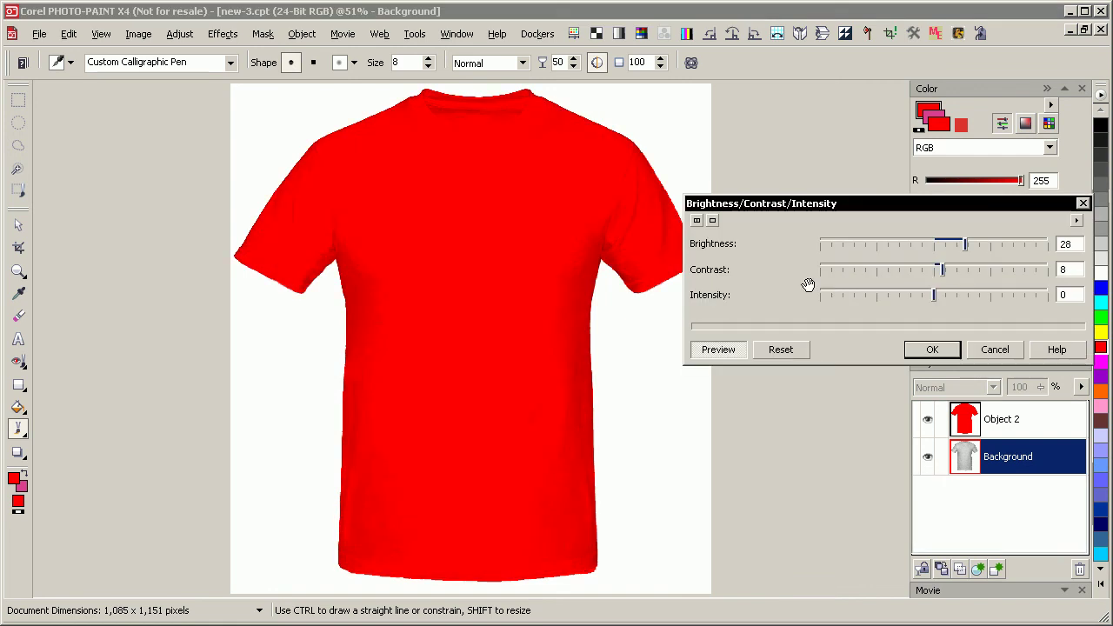
pyautogui.click(787, 353)
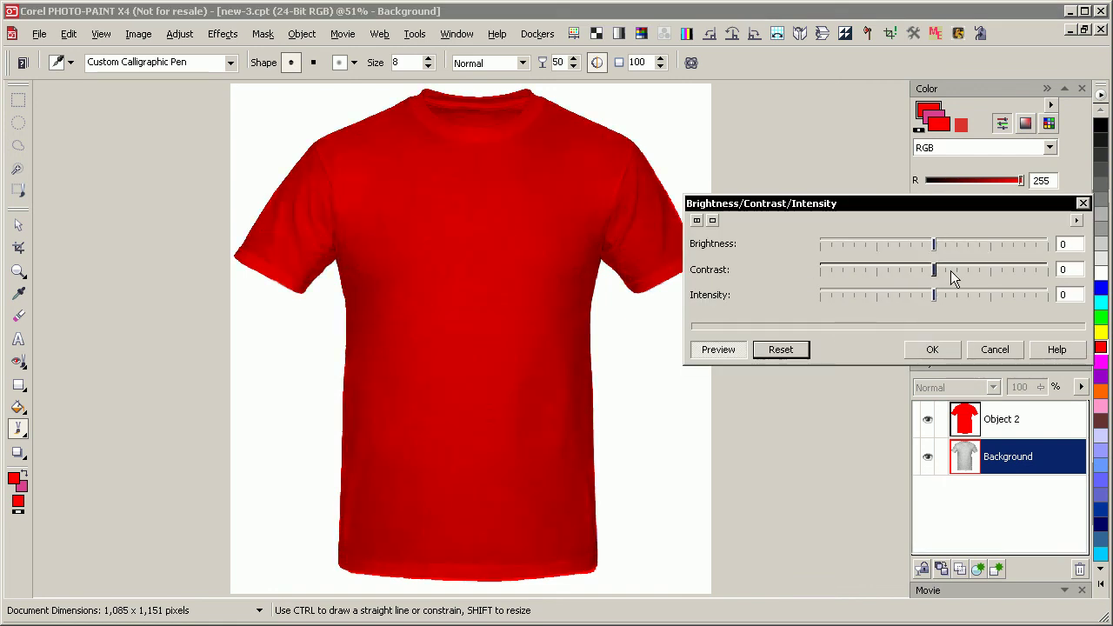
pyautogui.moveTo(934, 295); pyautogui.dragTo(967, 298)
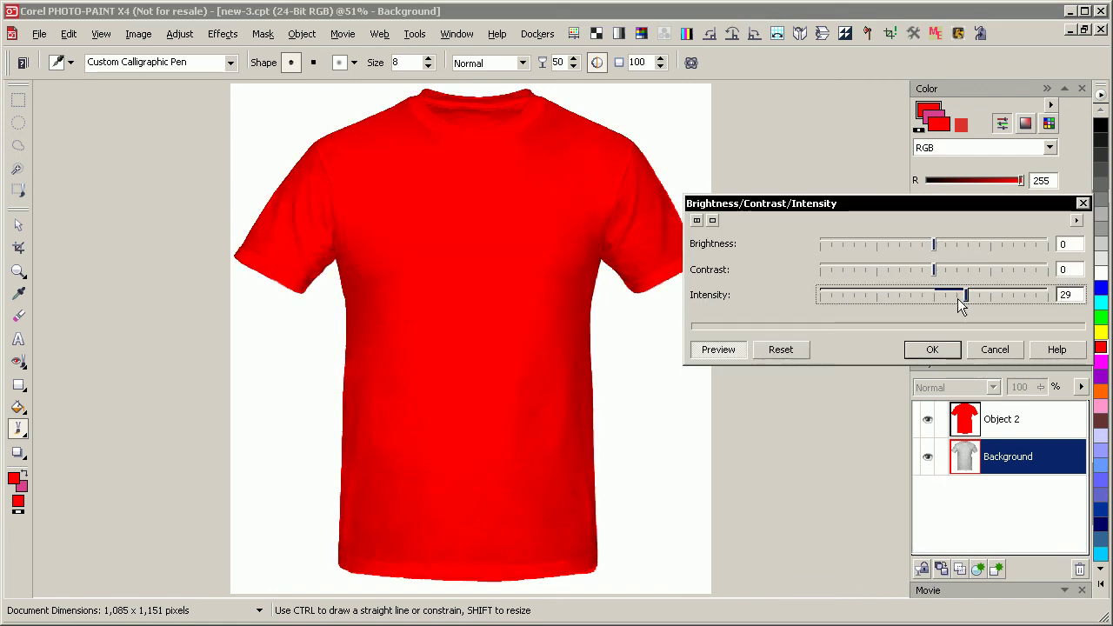
pyautogui.moveTo(935, 244)
pyautogui.mouseDown()
pyautogui.moveTo(949, 251)
pyautogui.moveTo(942, 245)
pyautogui.mouseUp()
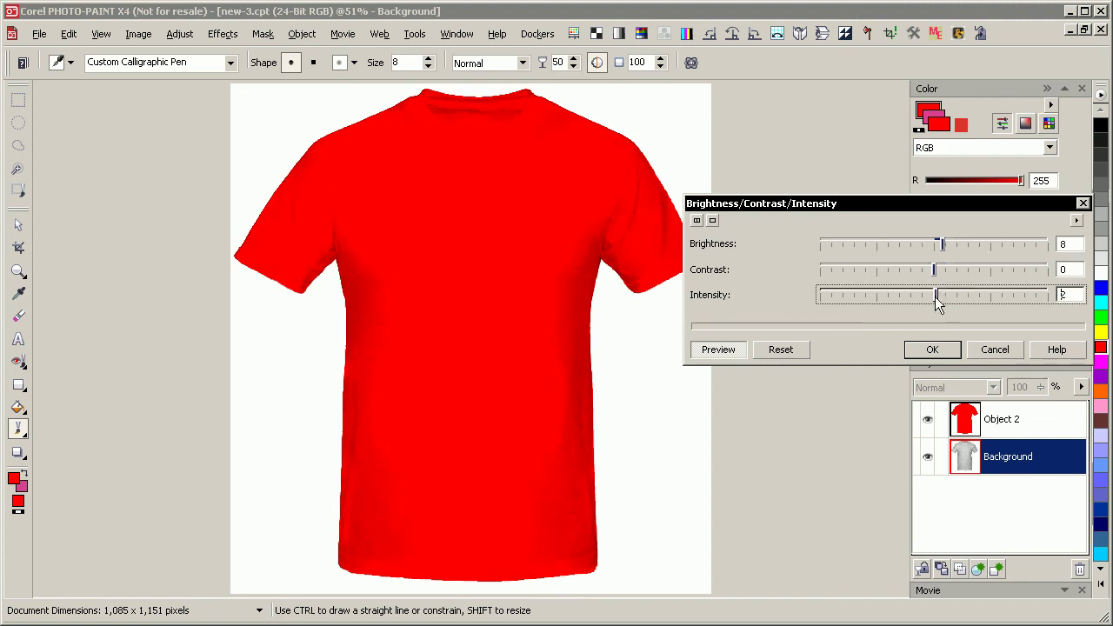
pyautogui.moveTo(949, 271); pyautogui.dragTo(948, 245)
pyautogui.click(931, 350)
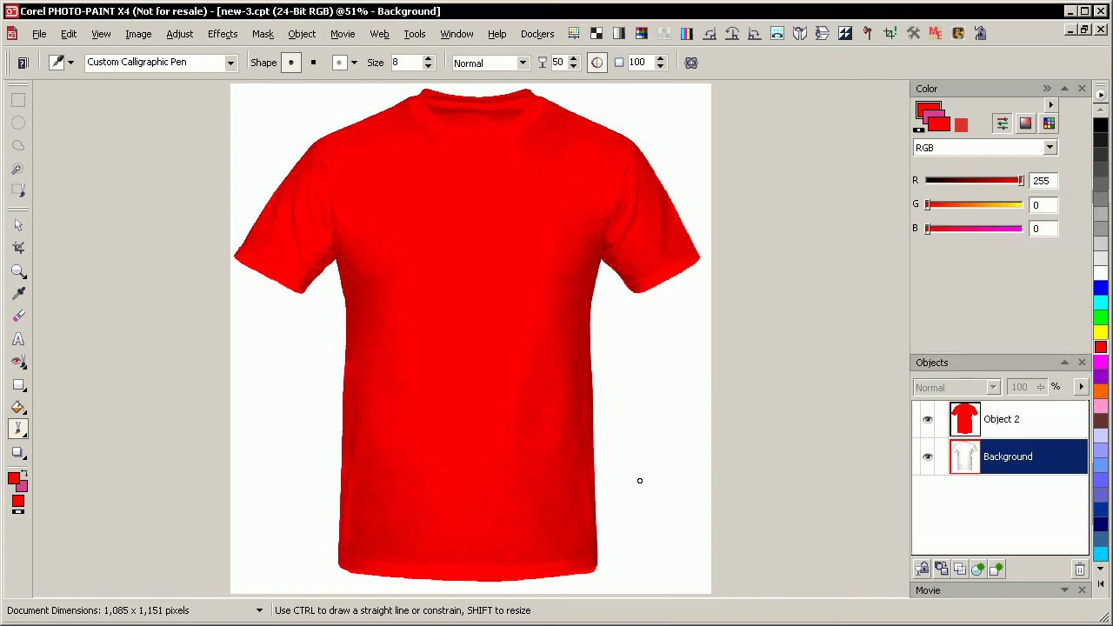
# Step: Select Object 2 and feather its mask outline by 2 pixels
pyautogui.click(1004, 419)
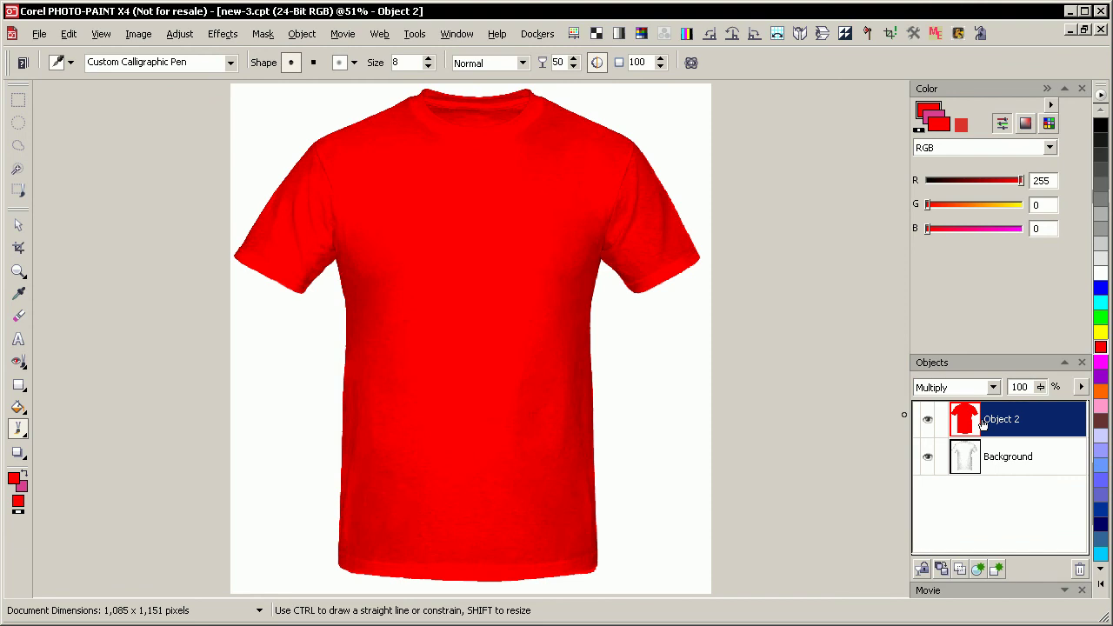
pyautogui.press('o')
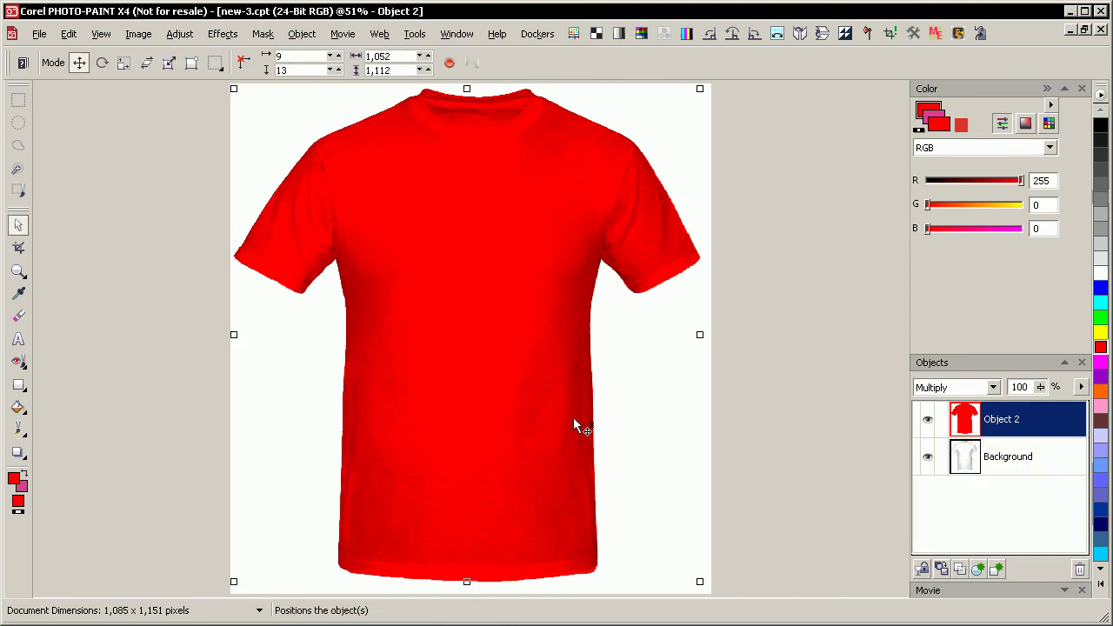
pyautogui.click(256, 37)
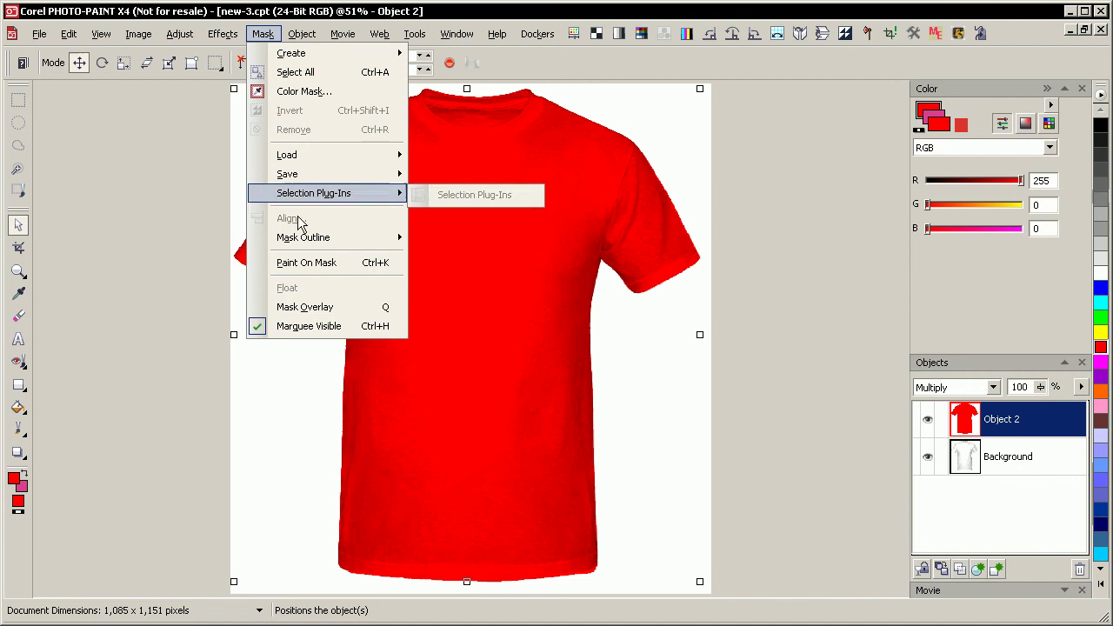
pyautogui.moveTo(324, 238)
pyautogui.click(711, 277)
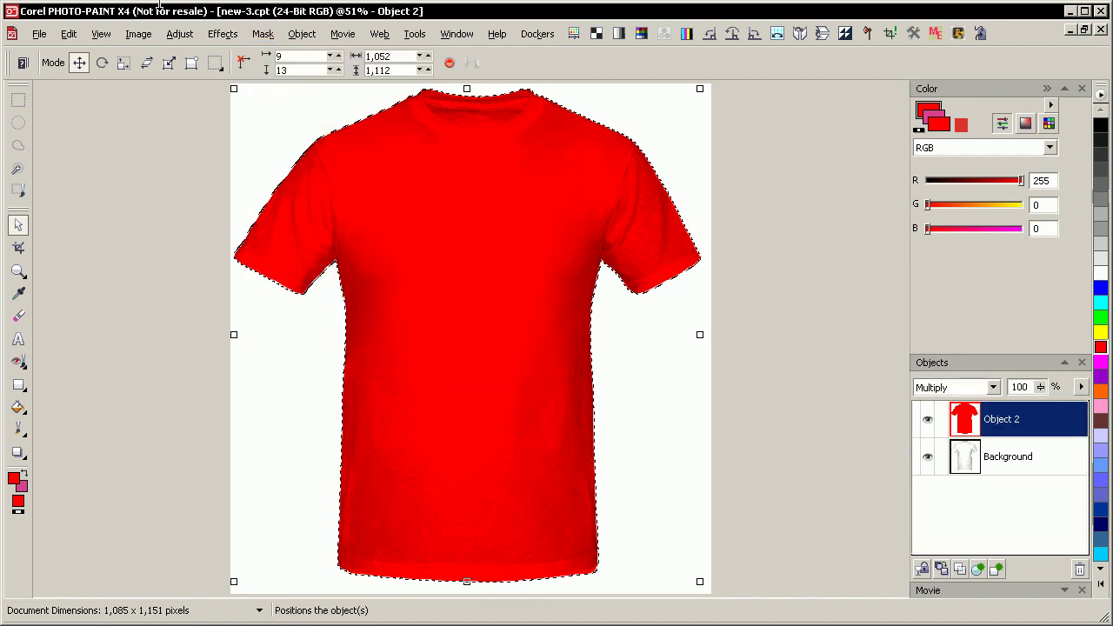
pyautogui.click(263, 34)
pyautogui.moveTo(324, 237)
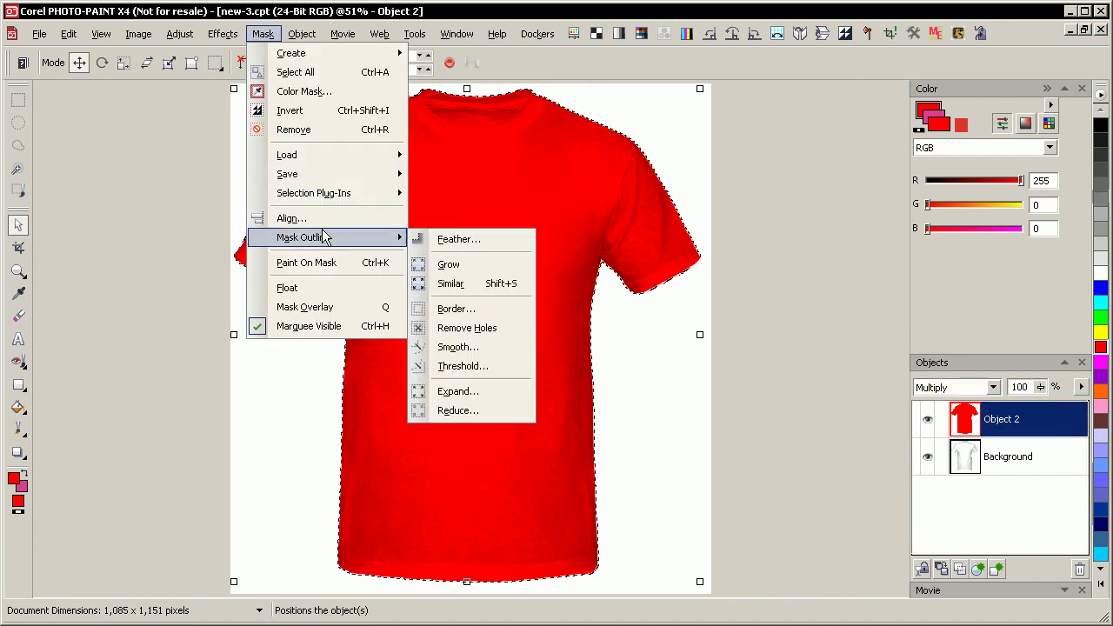
pyautogui.click(455, 239)
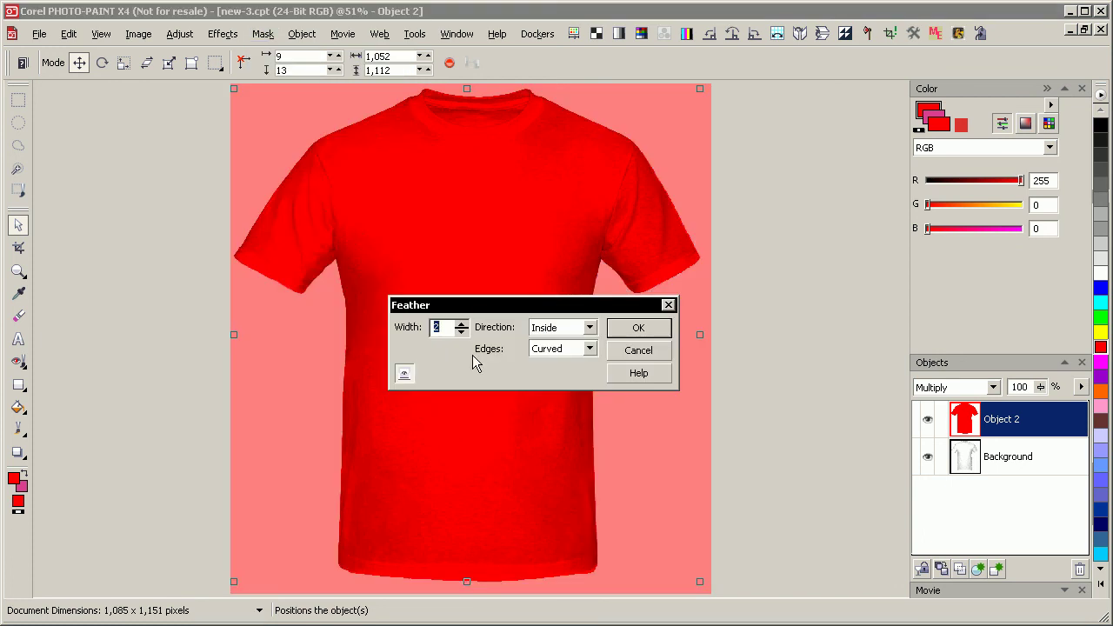
pyautogui.click(619, 327)
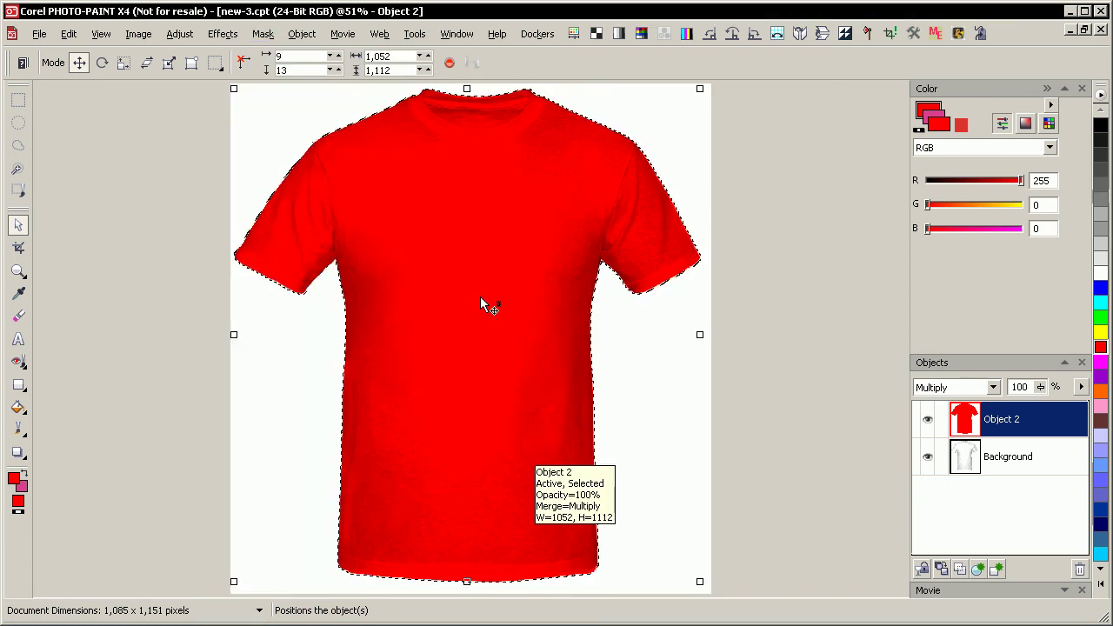
# Step: Remove the mask and drag the shirt aside to compare with the background
pyautogui.hotkey('ctrl', 'shift', 'i')
pyautogui.press('Delete')
pyautogui.hotkey('ctrl', 'shift', 'r')
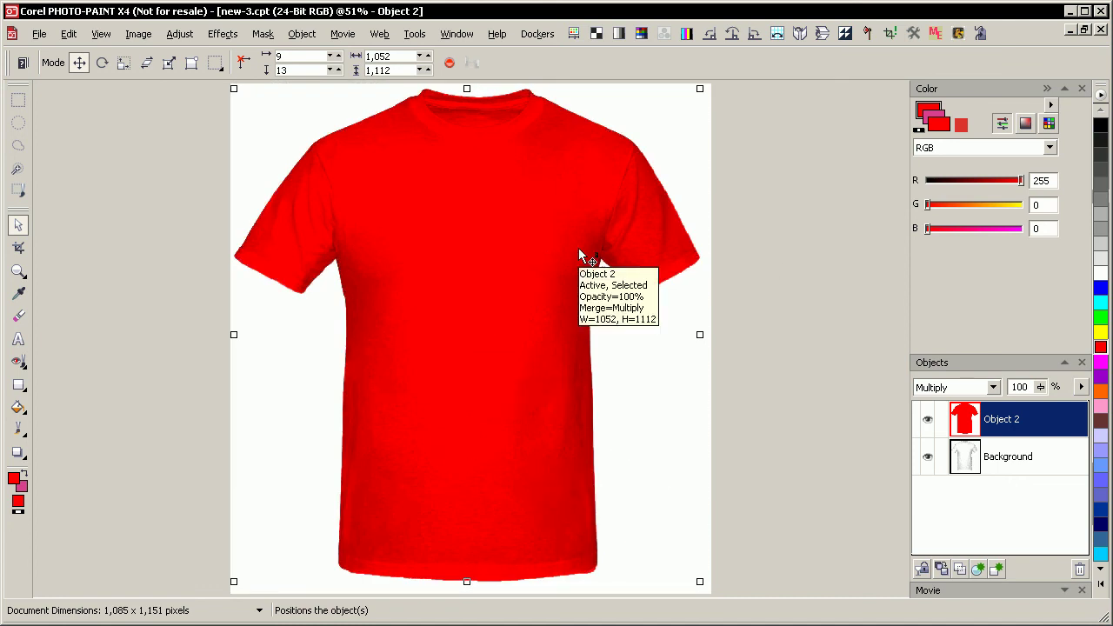
pyautogui.moveTo(635, 233); pyautogui.dragTo(566, 294)
# Step: Restore the shirt's position and fill it with bright green R 63, G 240, B 89
pyautogui.hotkey('ctrl', 'z')
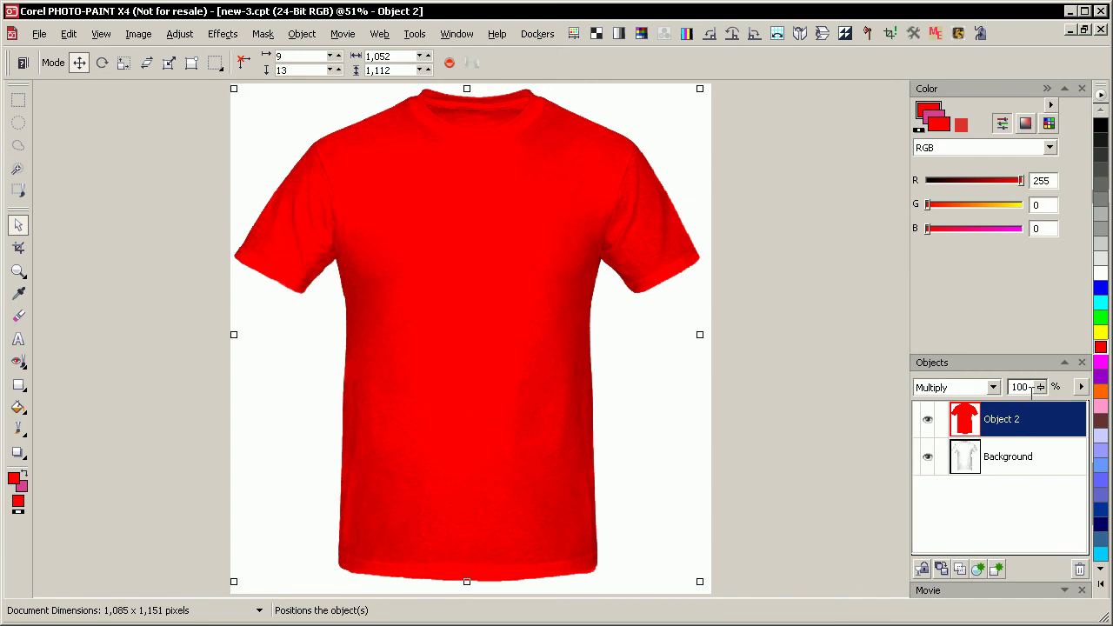
pyautogui.moveTo(983, 208); pyautogui.dragTo(960, 228)
pyautogui.moveTo(986, 180); pyautogui.dragTo(950, 180)
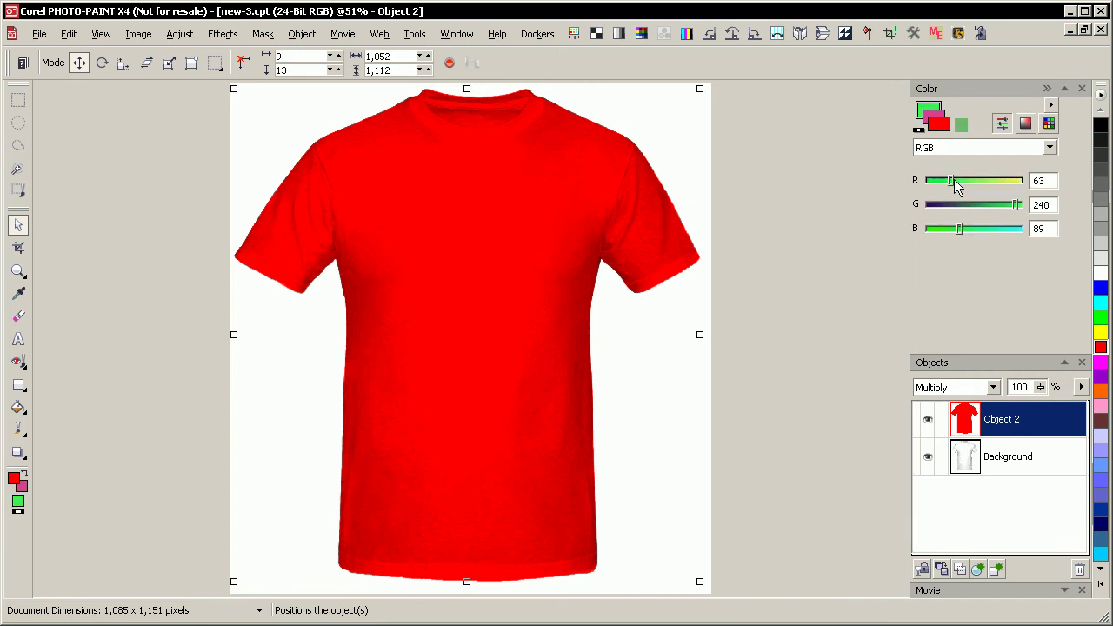
pyautogui.click(466, 352)
pyautogui.press('f')
pyautogui.click(472, 304)
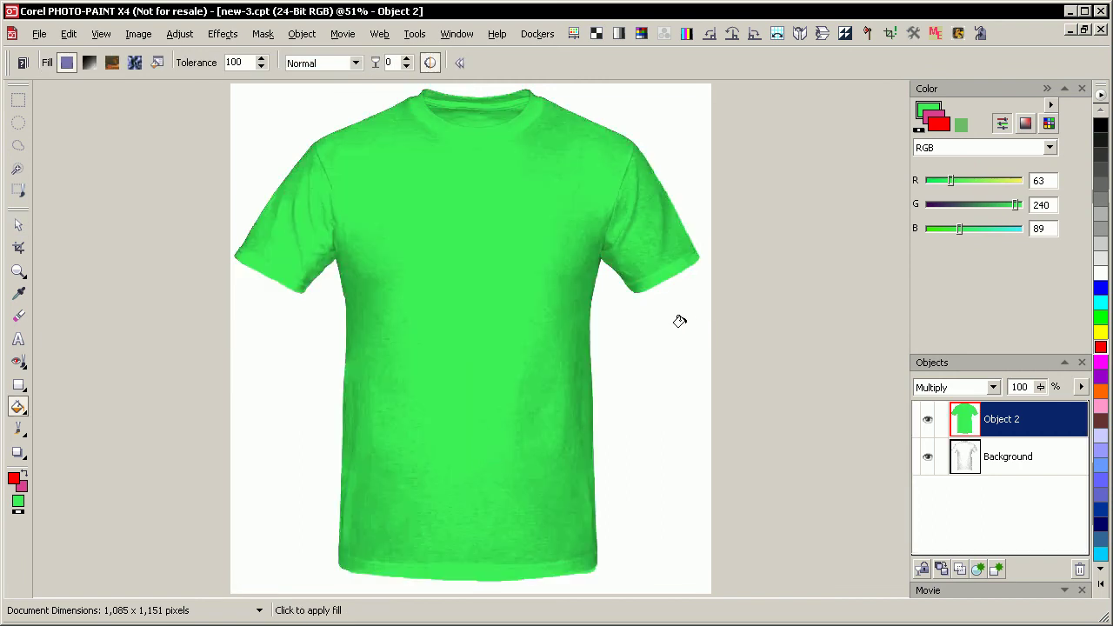
# Step: Bring up the JPG export settings with Ctrl+E, then cancel without exporting
pyautogui.hotkey('ctrl', 'e')
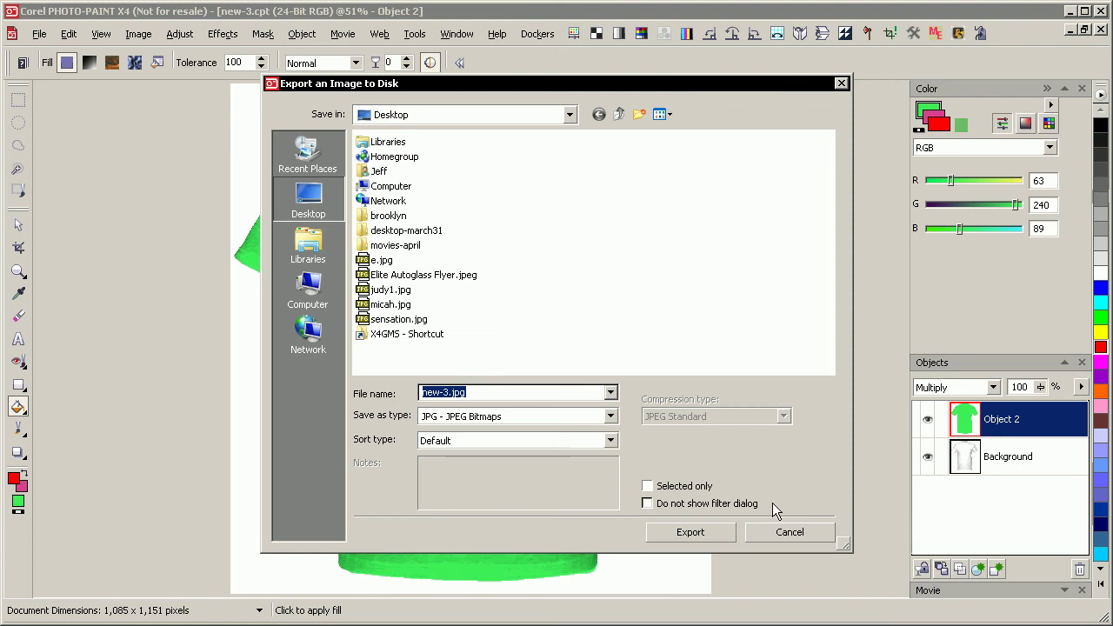
pyautogui.click(786, 528)
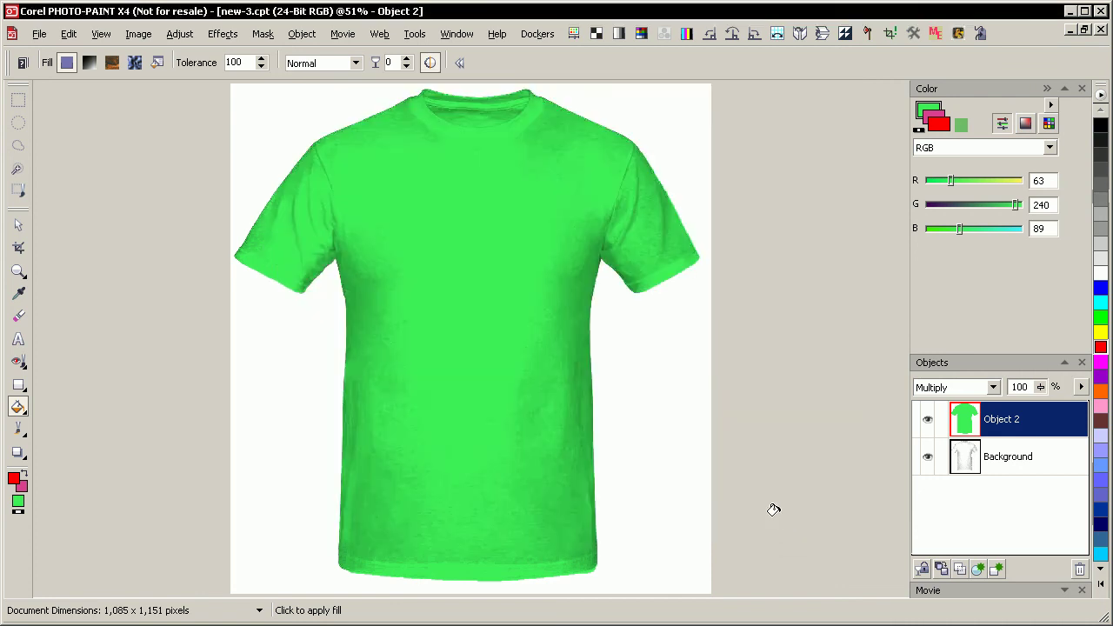